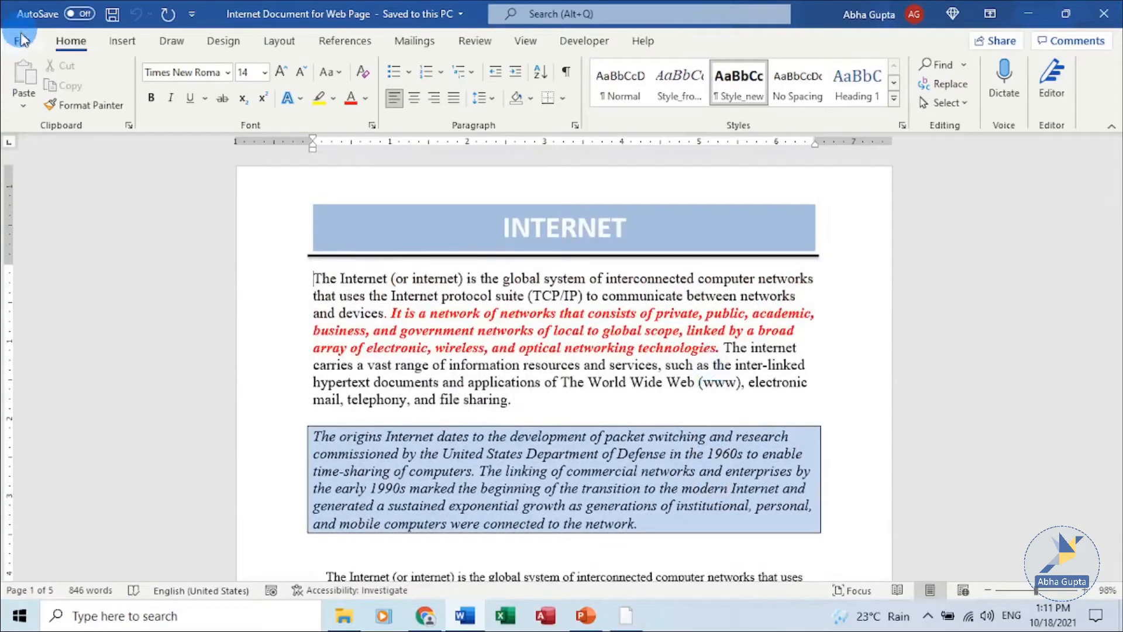
Transform the document into a Microsoft Sway web page with the Bokeh style, after browsing the available styles
left_click(21, 40)
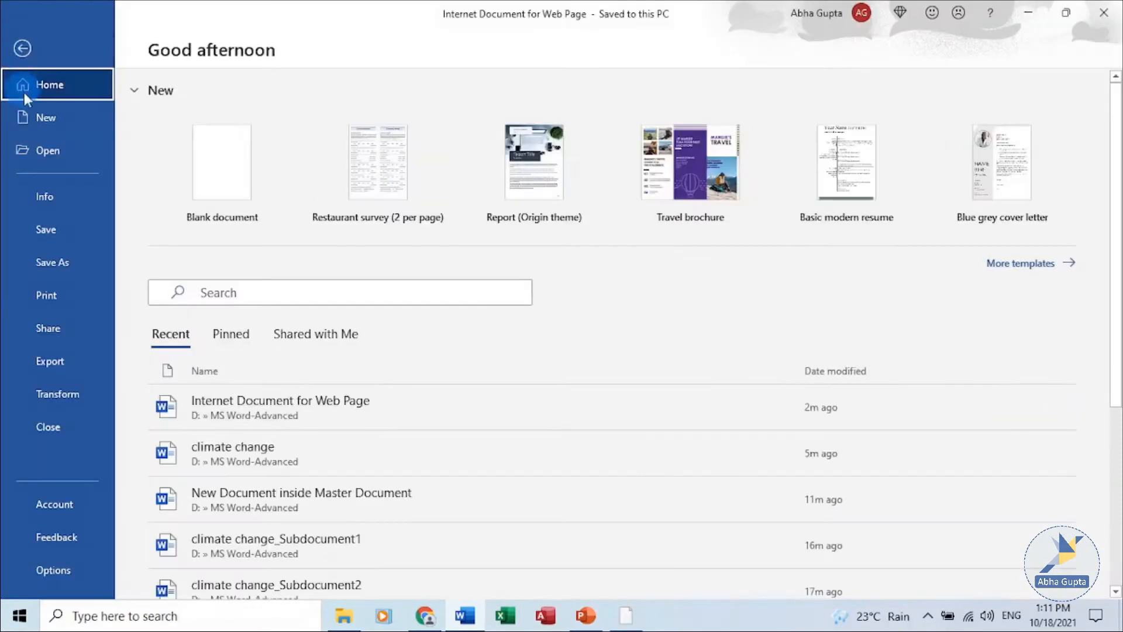
left_click(83, 392)
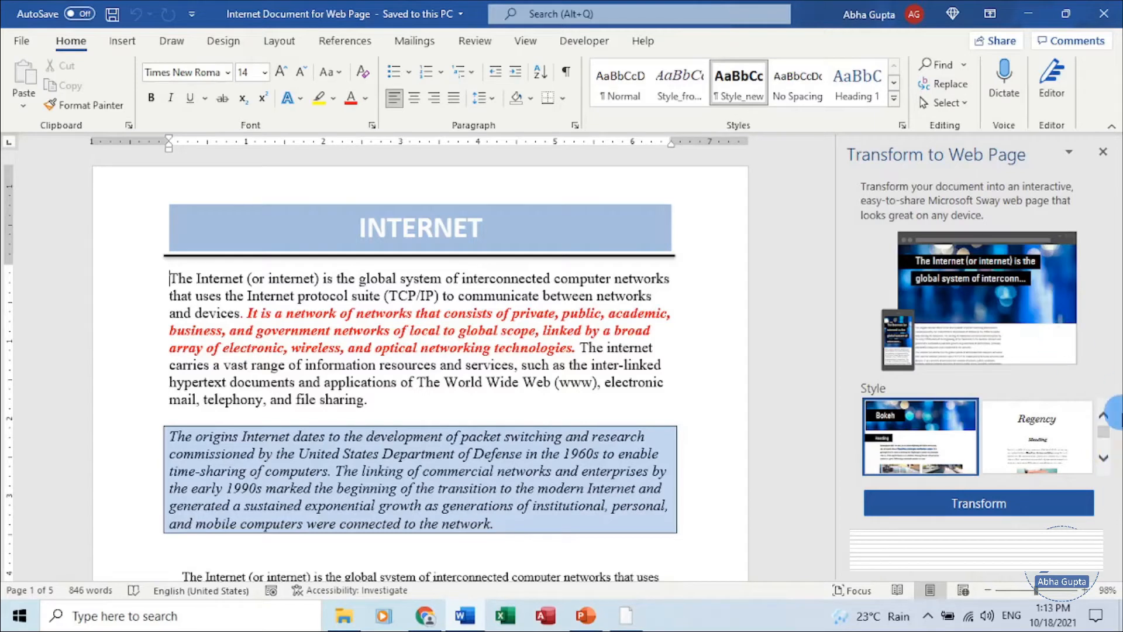
left_click(1106, 459)
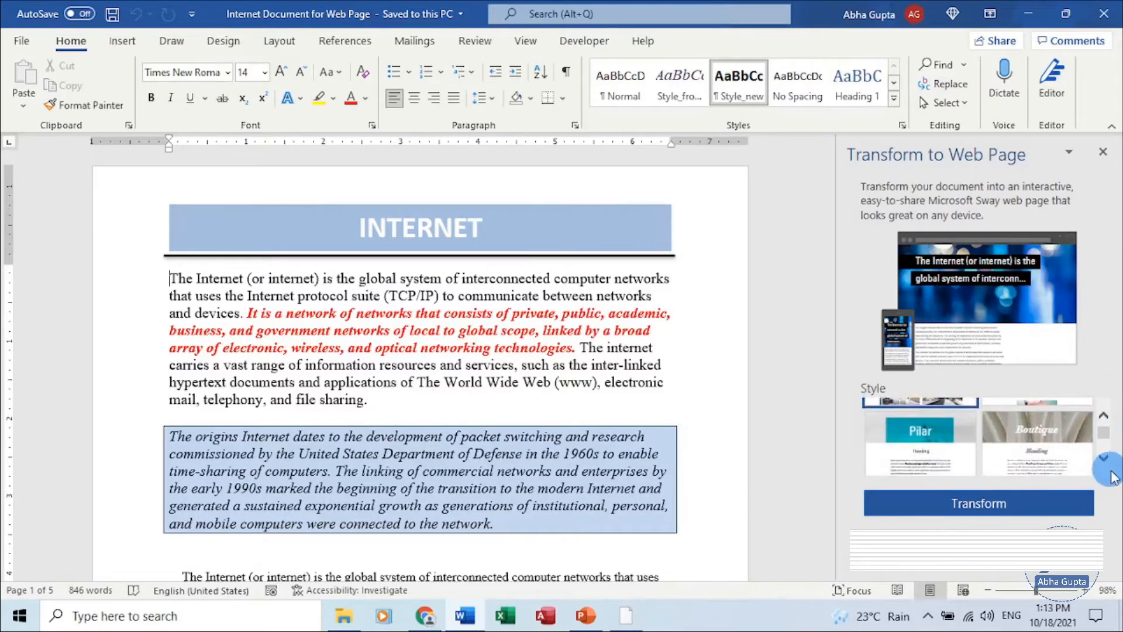
left_click(1106, 462)
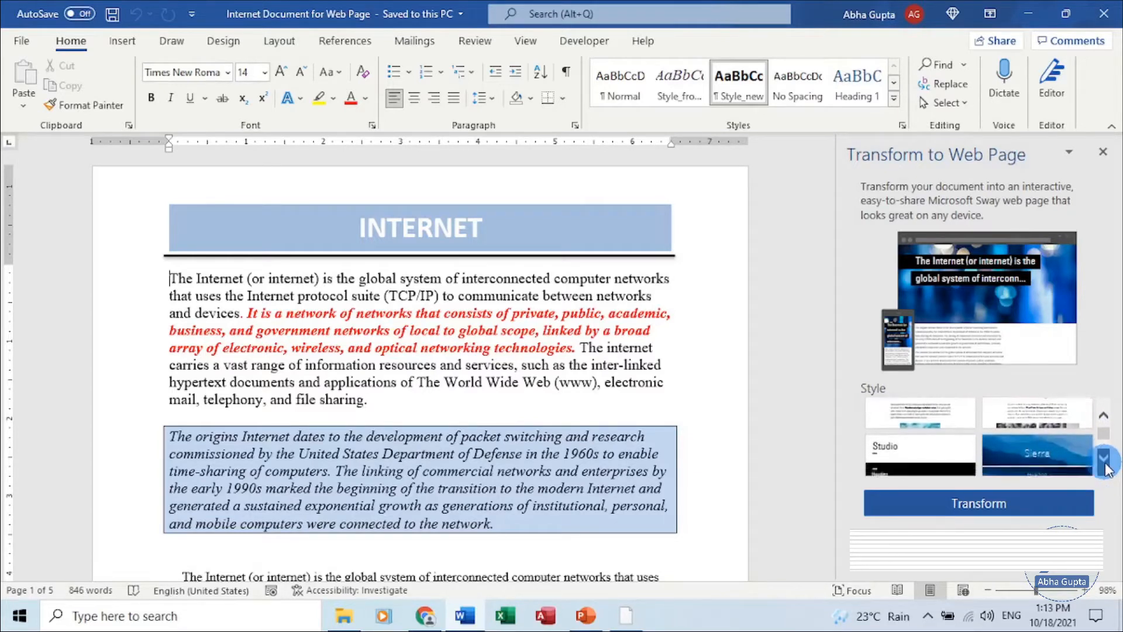
left_click(1105, 417)
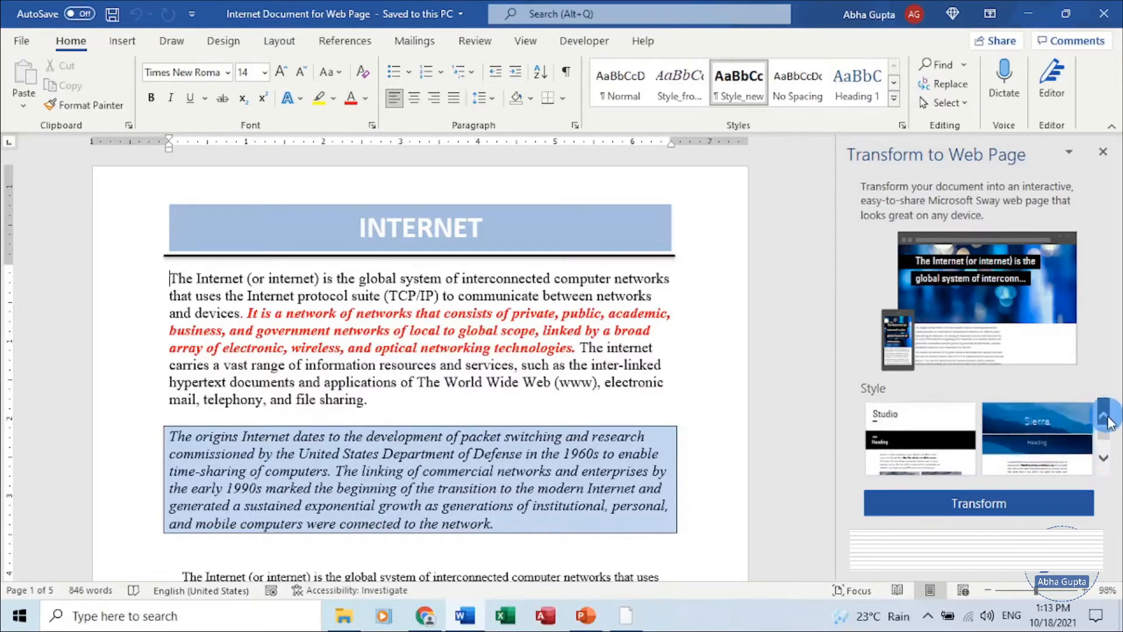
left_click(1107, 417)
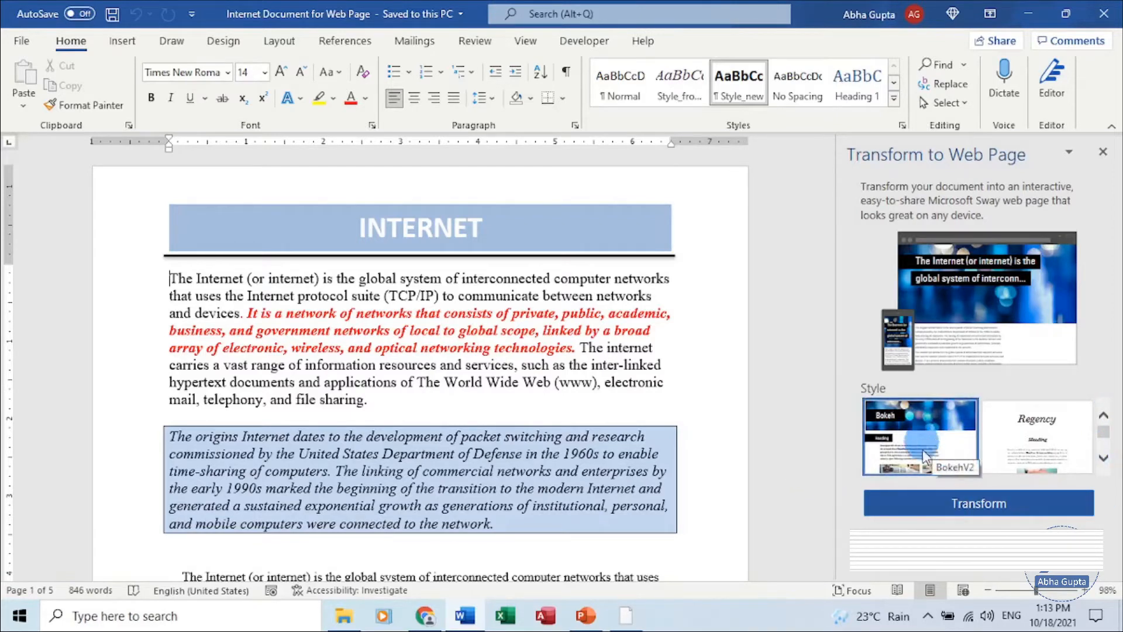
left_click(965, 505)
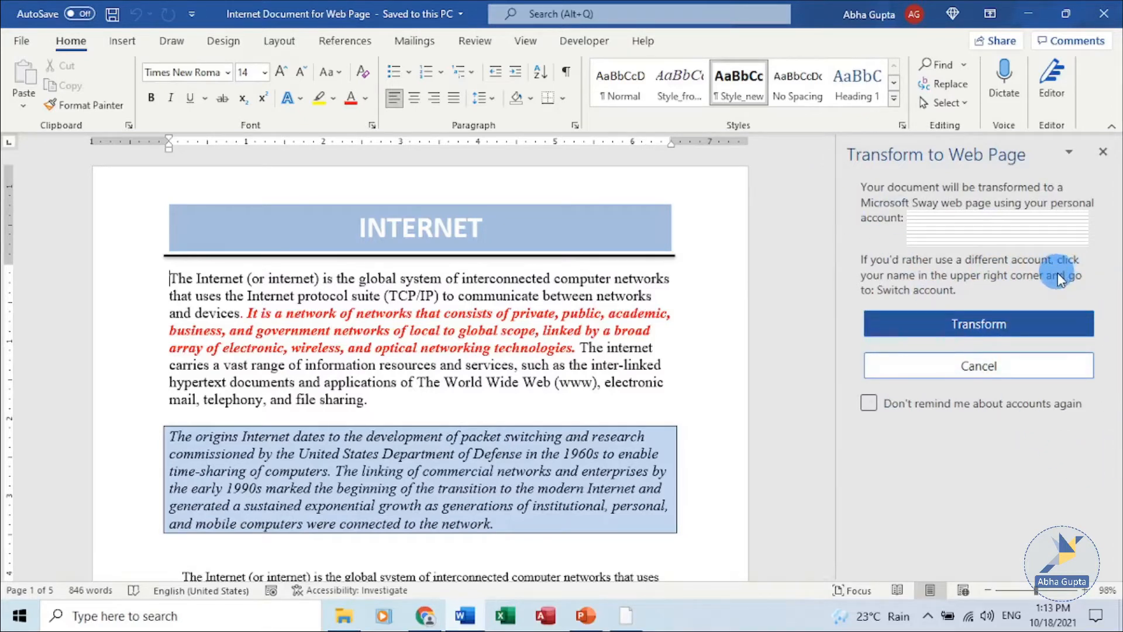
left_click(1006, 323)
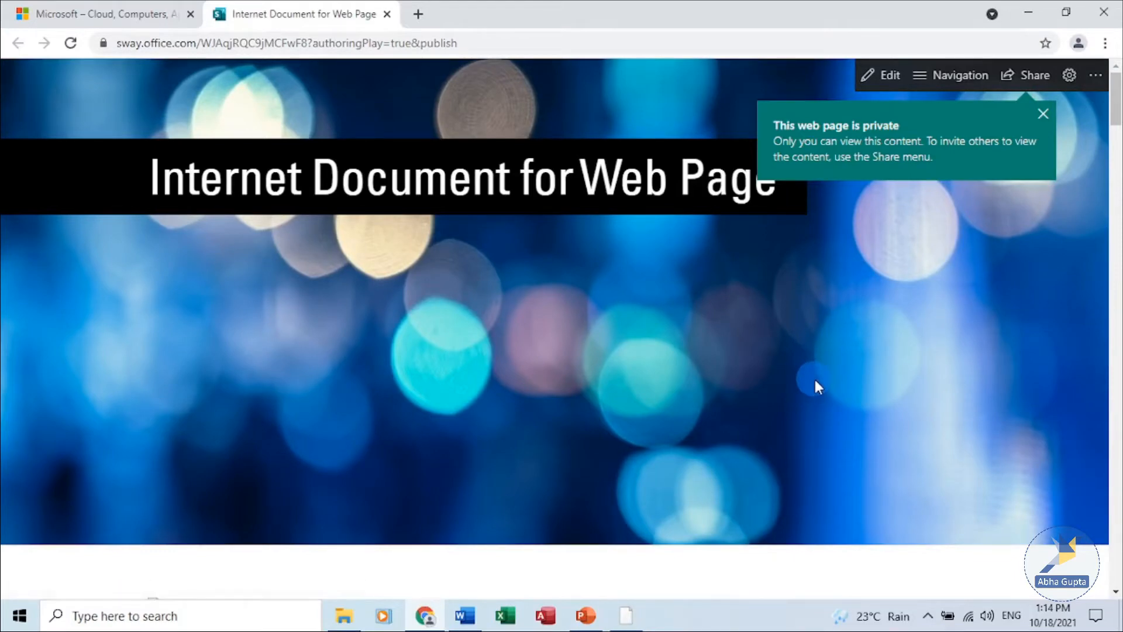
Review the published web page from its title through the Electronic business section and return to its beginning
scroll(815, 381, "down", 5)
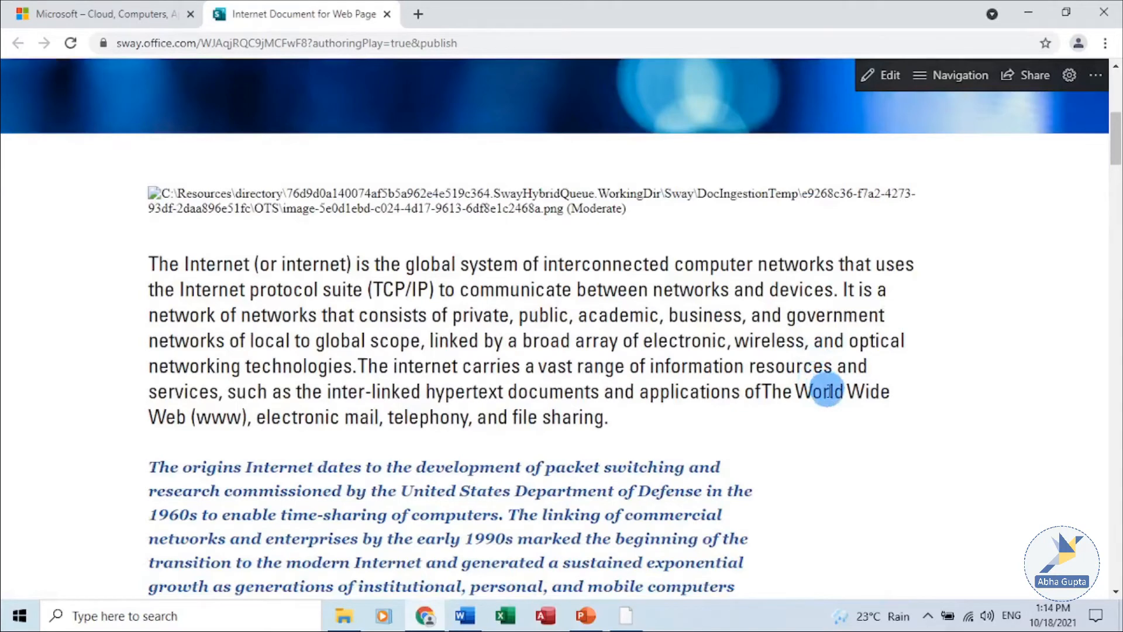
scroll(829, 392, "down", 2)
scroll(833, 389, "down", 10)
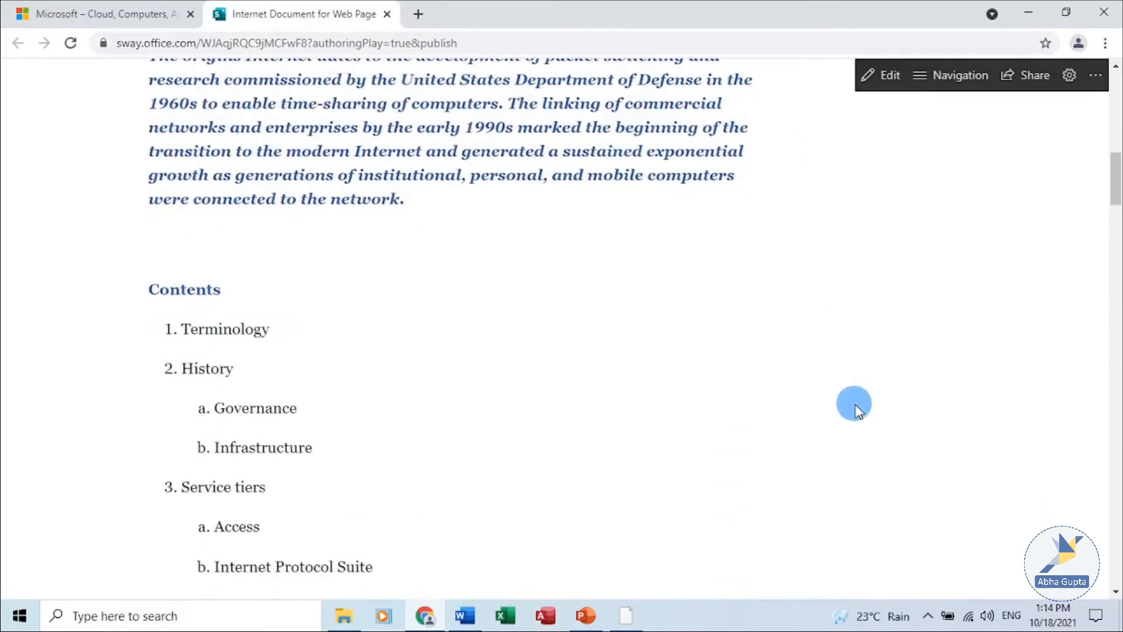
scroll(857, 407, "down", 6)
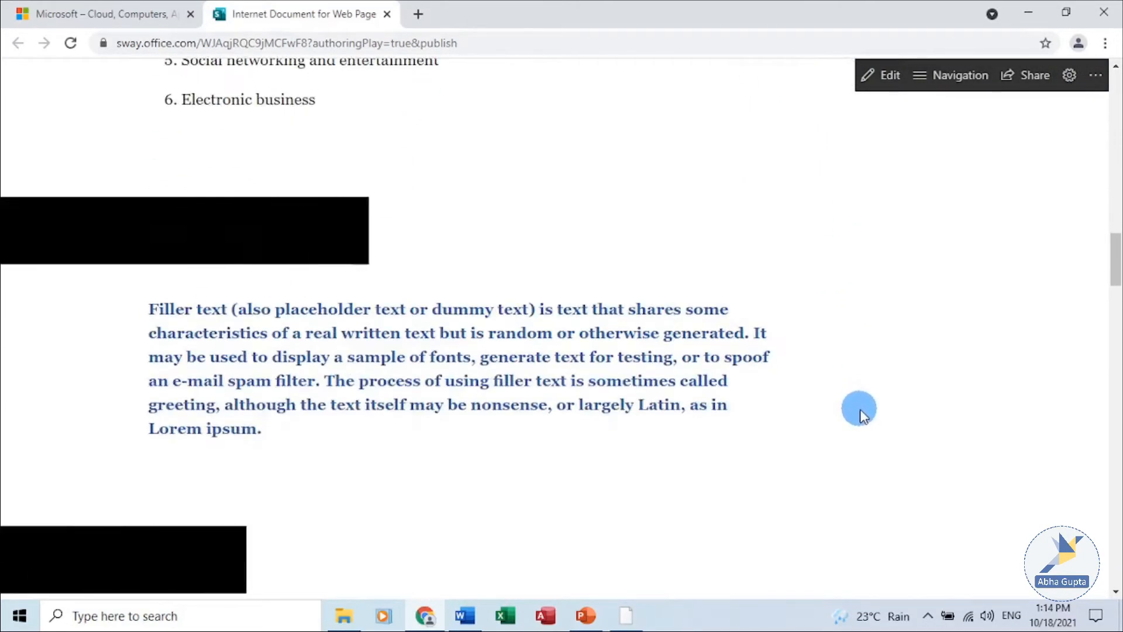
scroll(860, 409, "down", 2)
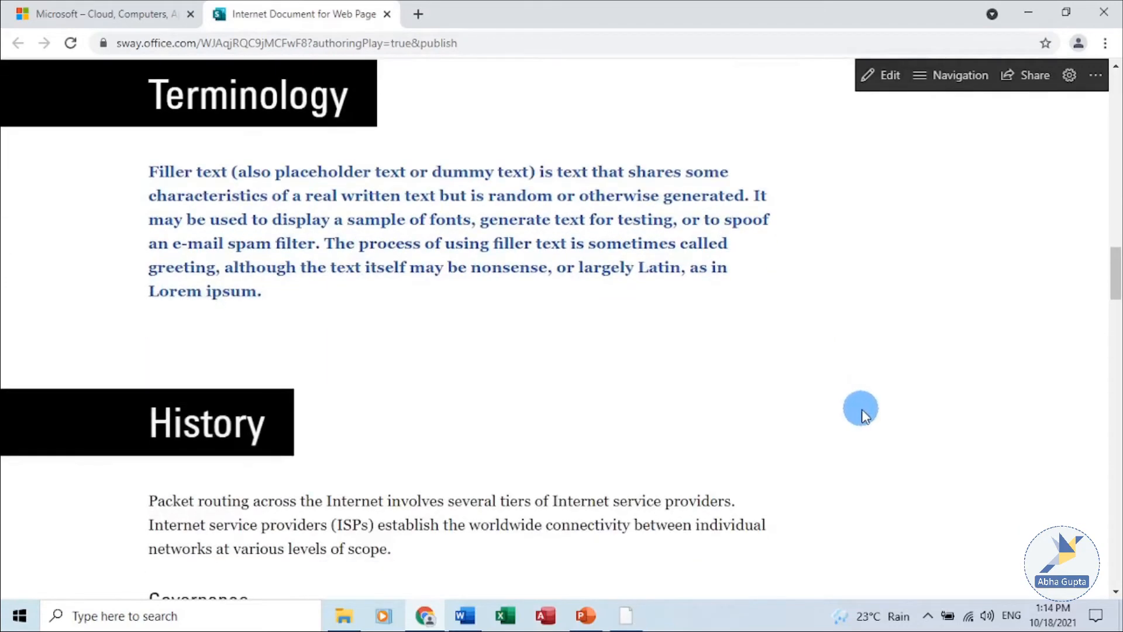
scroll(865, 411, "down", 10)
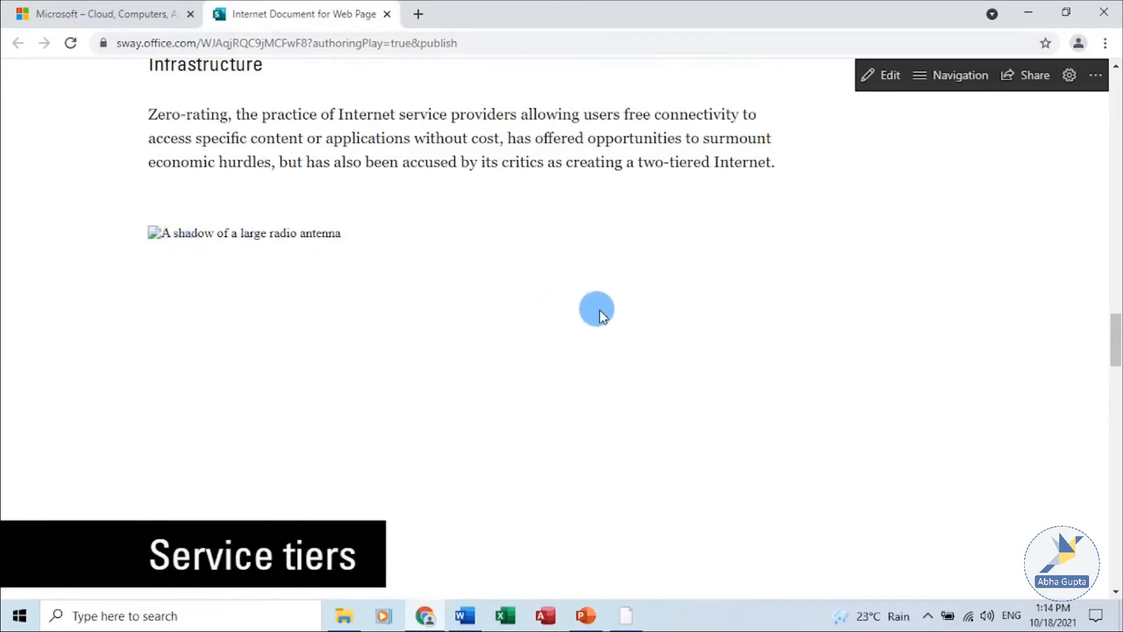
scroll(591, 319, "down", 12)
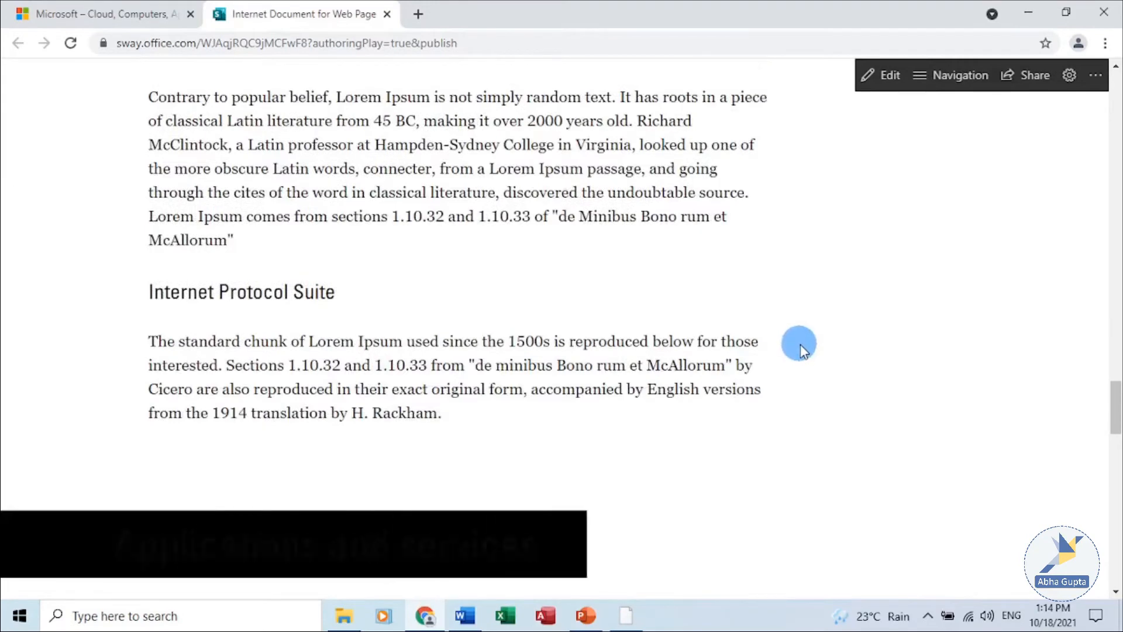
scroll(801, 347, "down", 5)
scroll(800, 344, "down", 10)
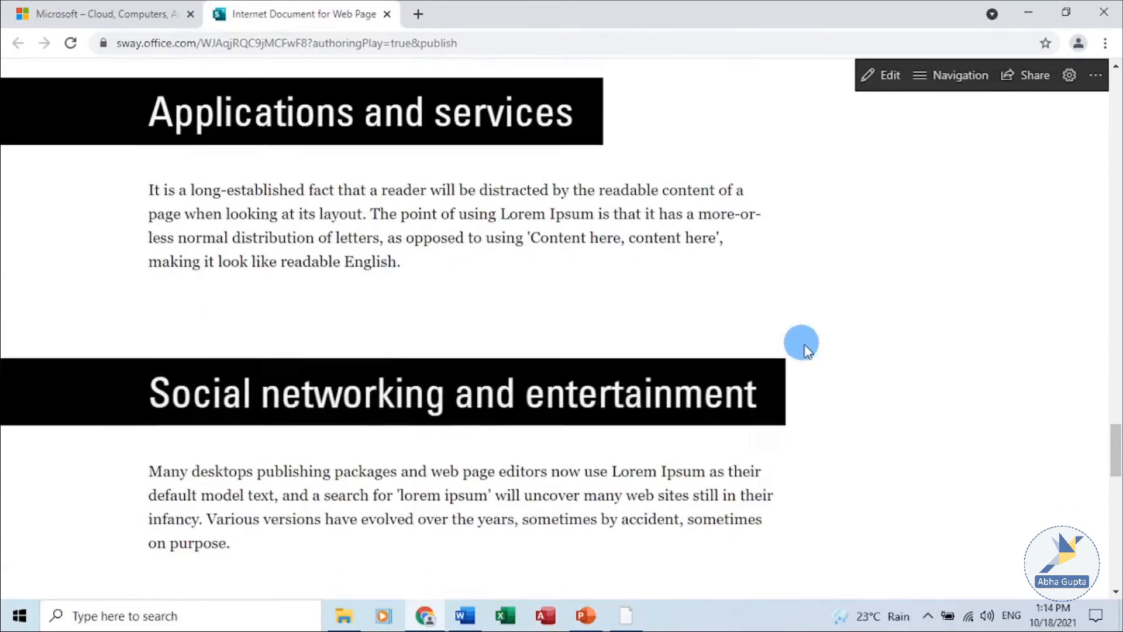
scroll(811, 347, "down", 1)
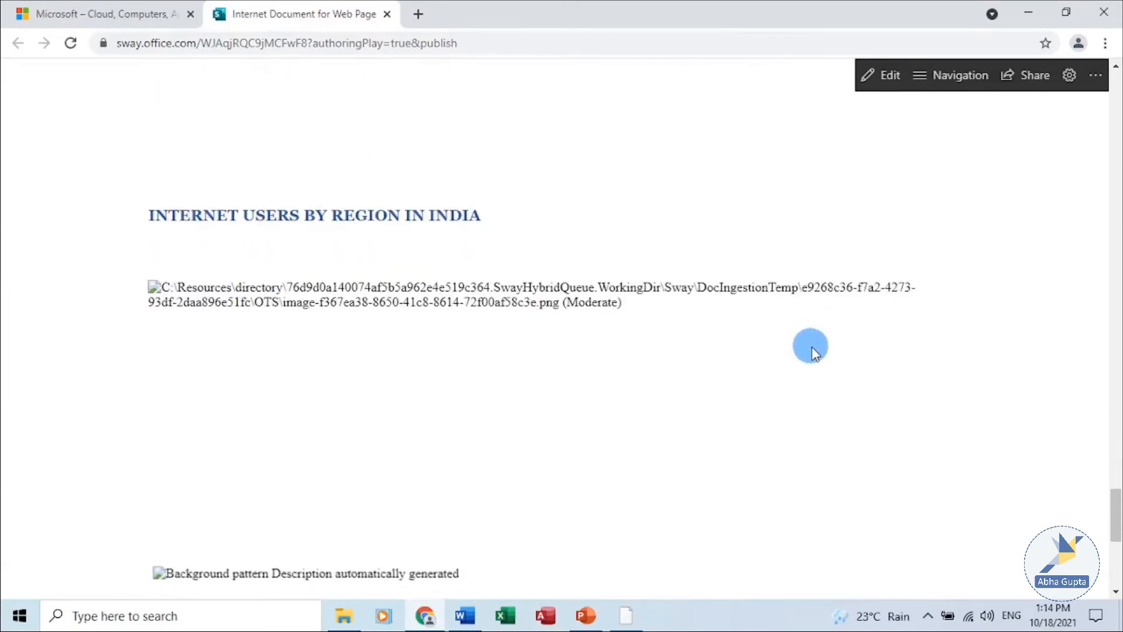
scroll(799, 392, "down", 1)
scroll(800, 393, "down", 7)
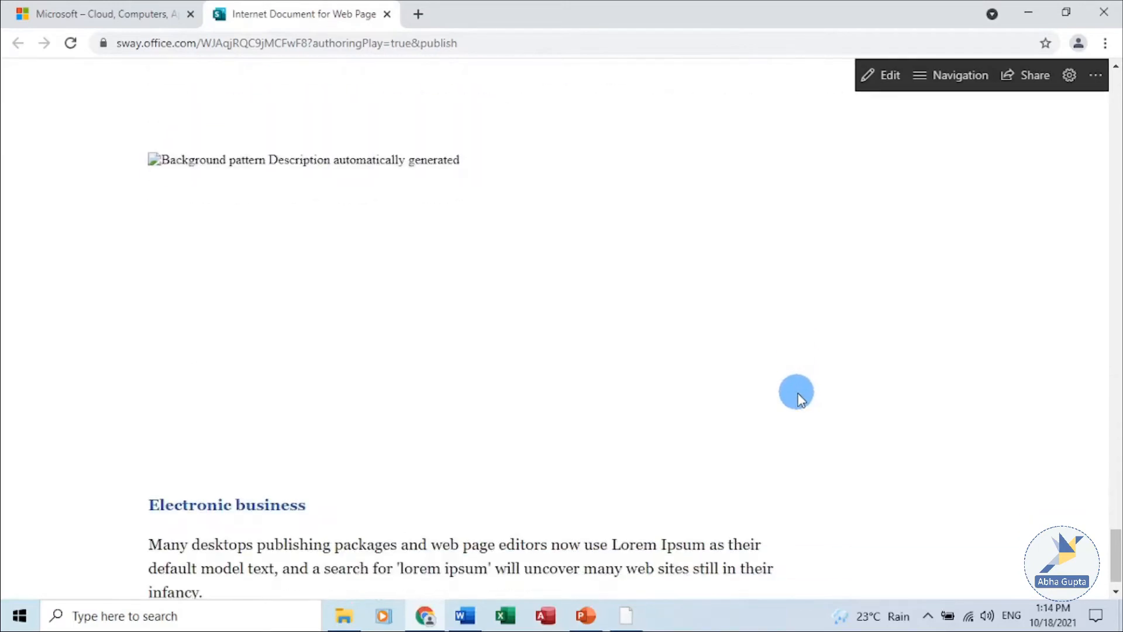
scroll(791, 357, "up", 9)
scroll(790, 351, "up", 15)
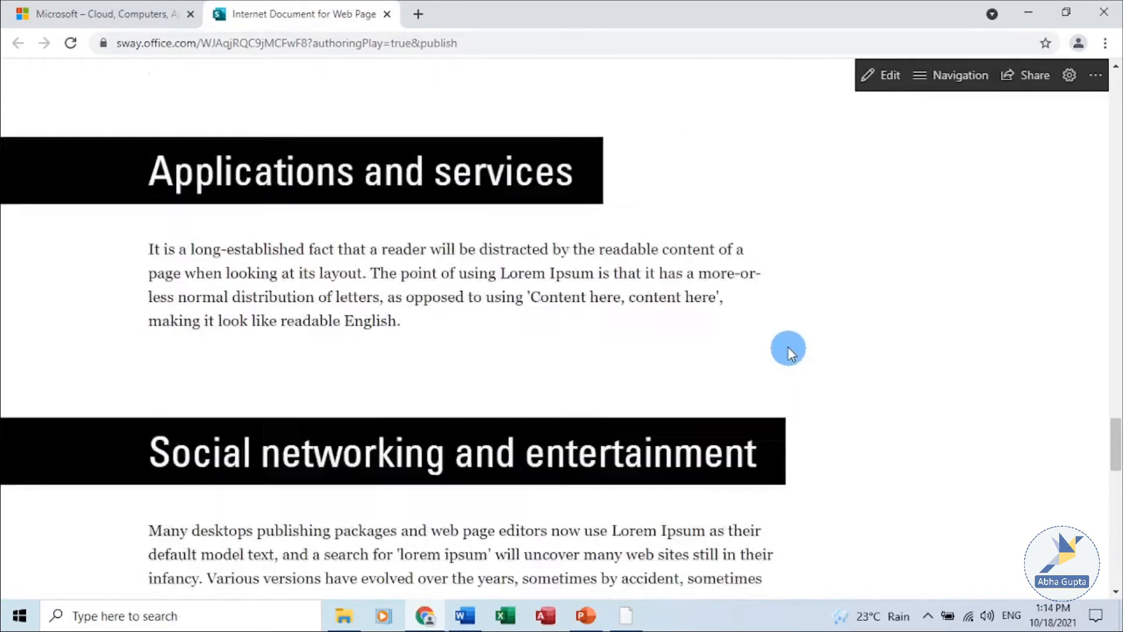
scroll(863, 328, "up", 15)
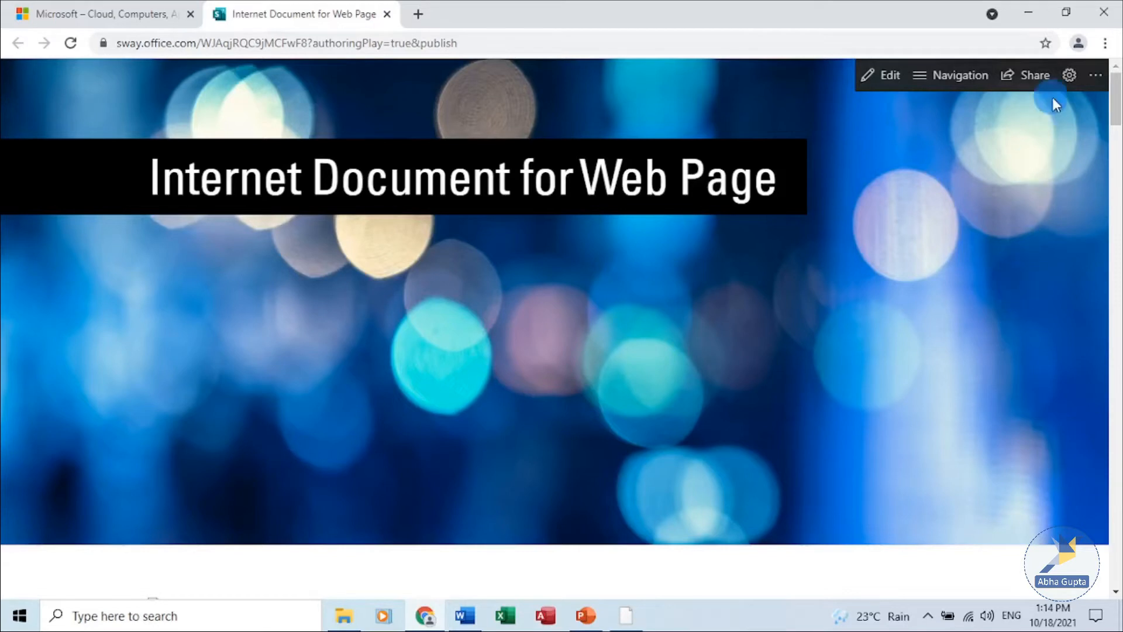
Examine the web page's sharing link, social network choices and additional share options, and close them
left_click(1034, 85)
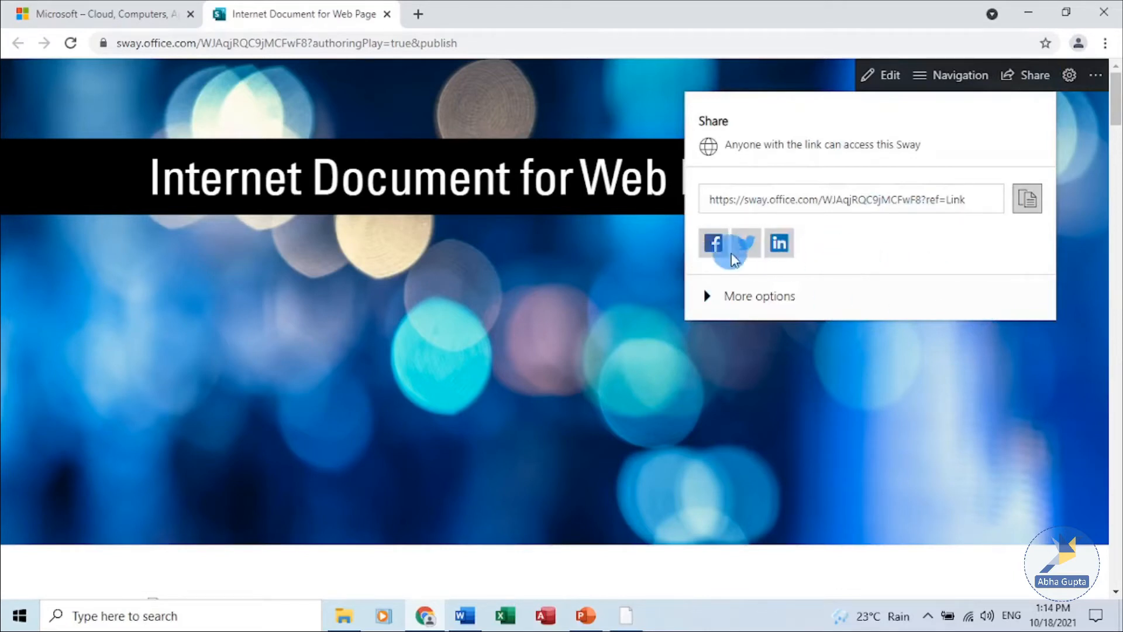
left_click(786, 299)
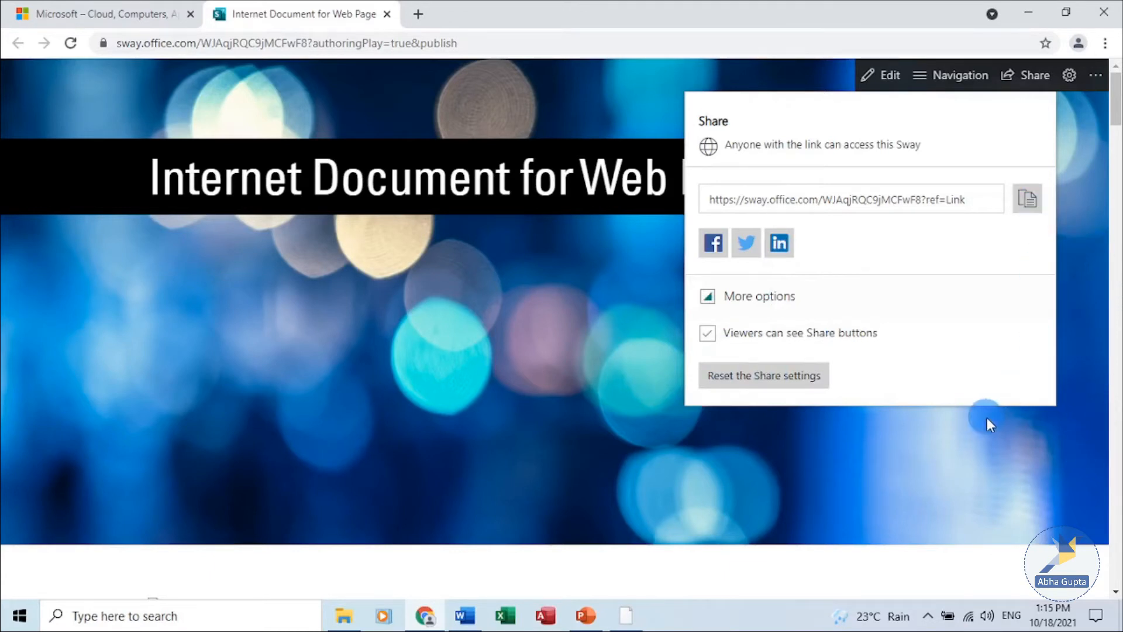
left_click(919, 457)
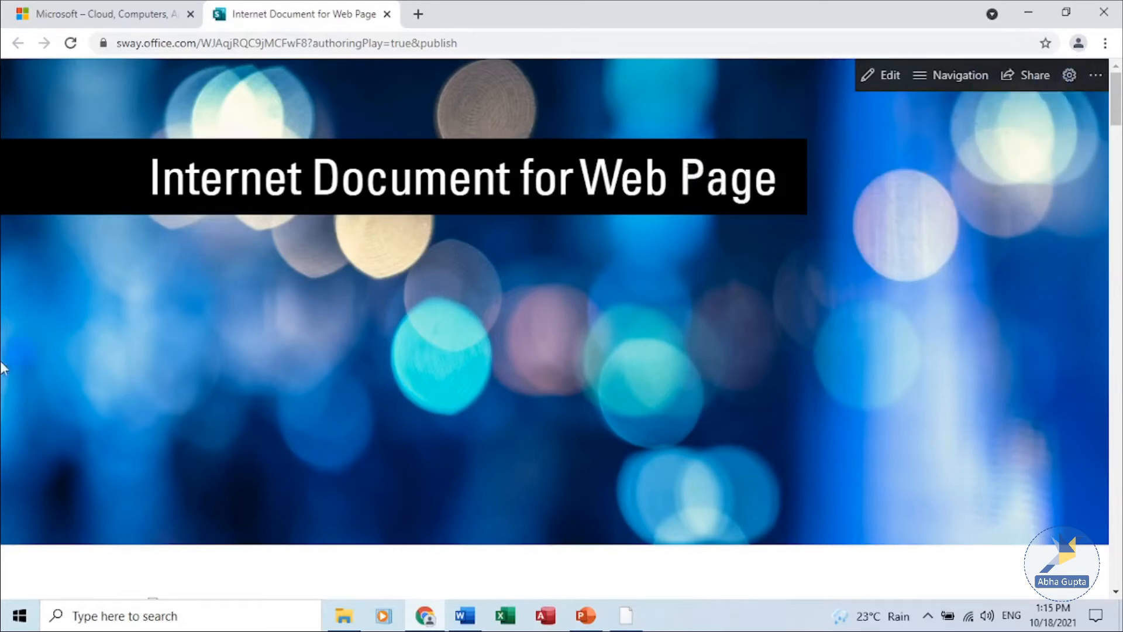
Open the web page for editing and examine its Storyline cards as far as the Terminology section
left_click(873, 81)
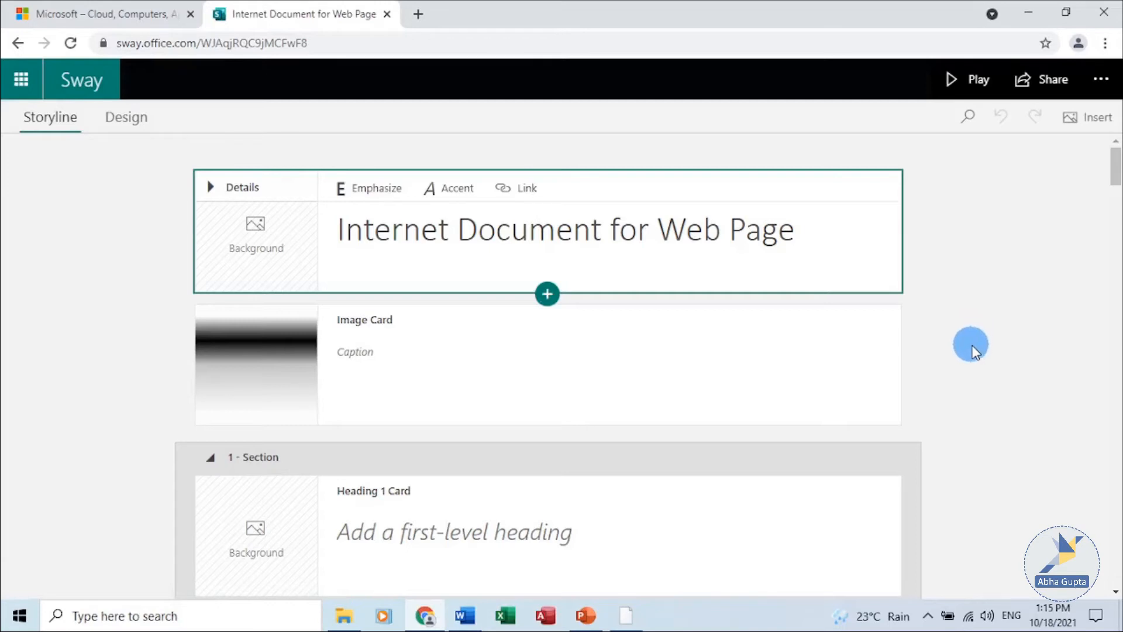
scroll(977, 362, "down", 1)
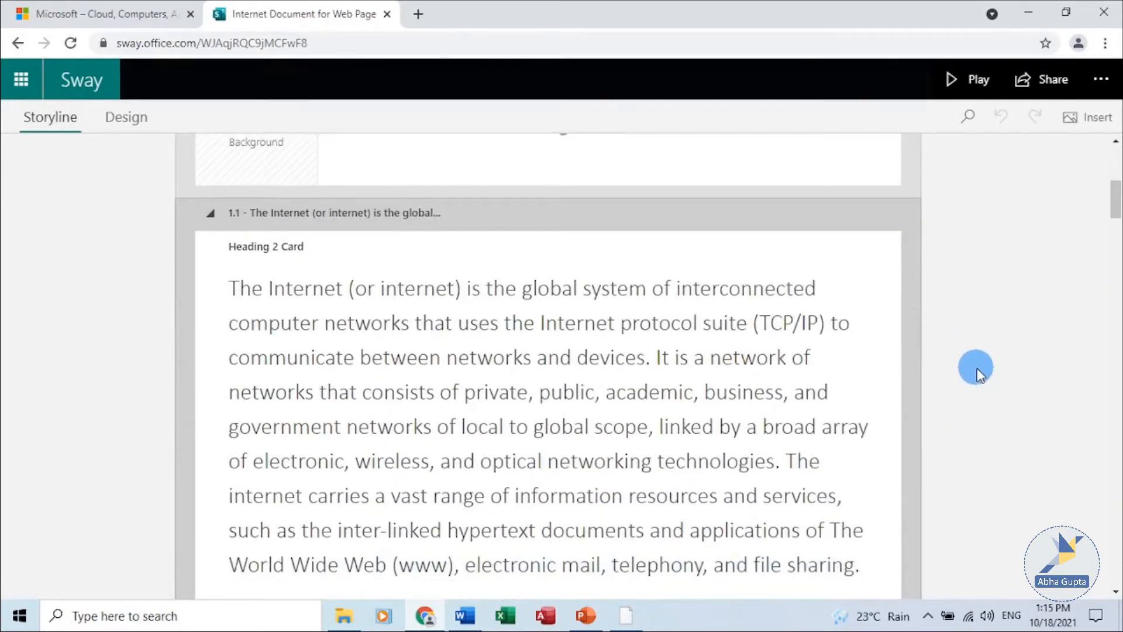
scroll(981, 375, "down", 2)
scroll(976, 378, "up", 6)
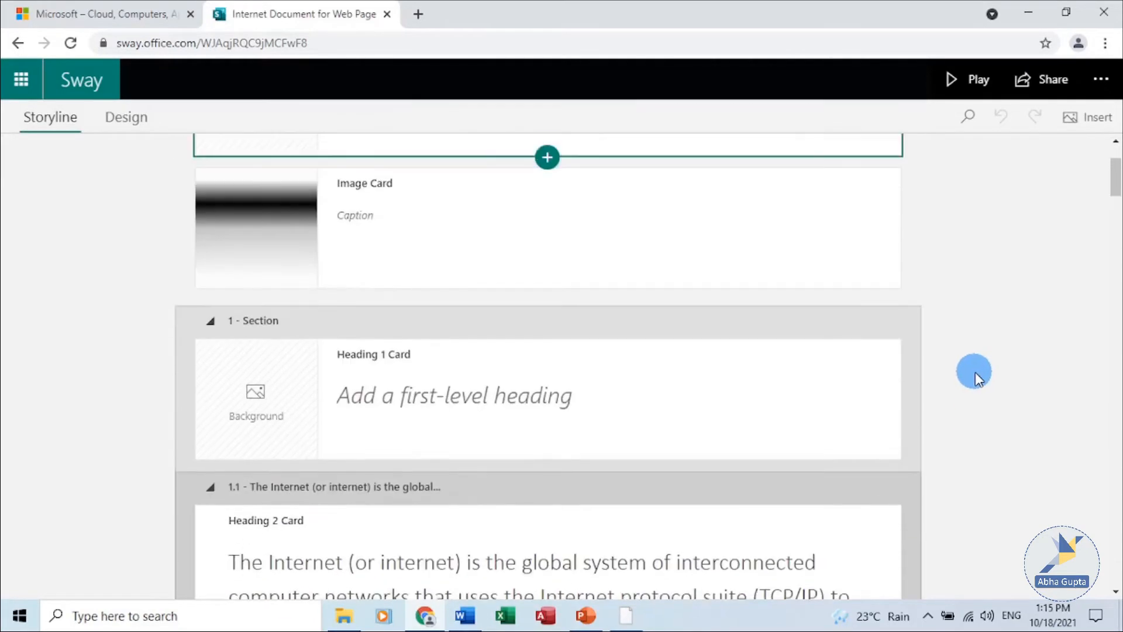
scroll(974, 377, "up", 2)
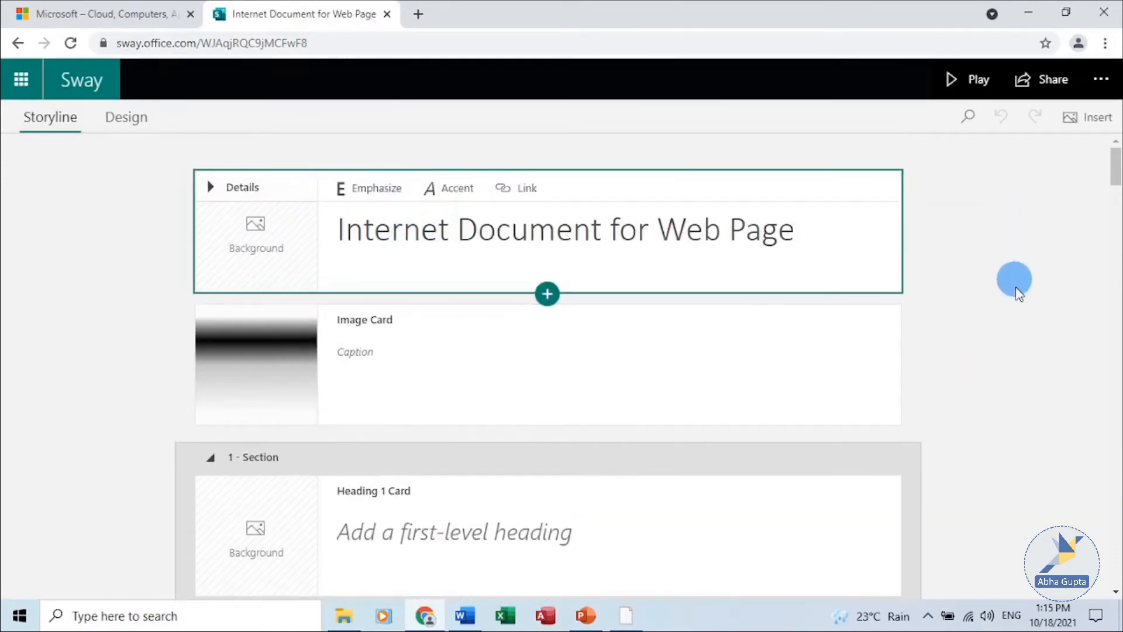
scroll(995, 348, "down", 15)
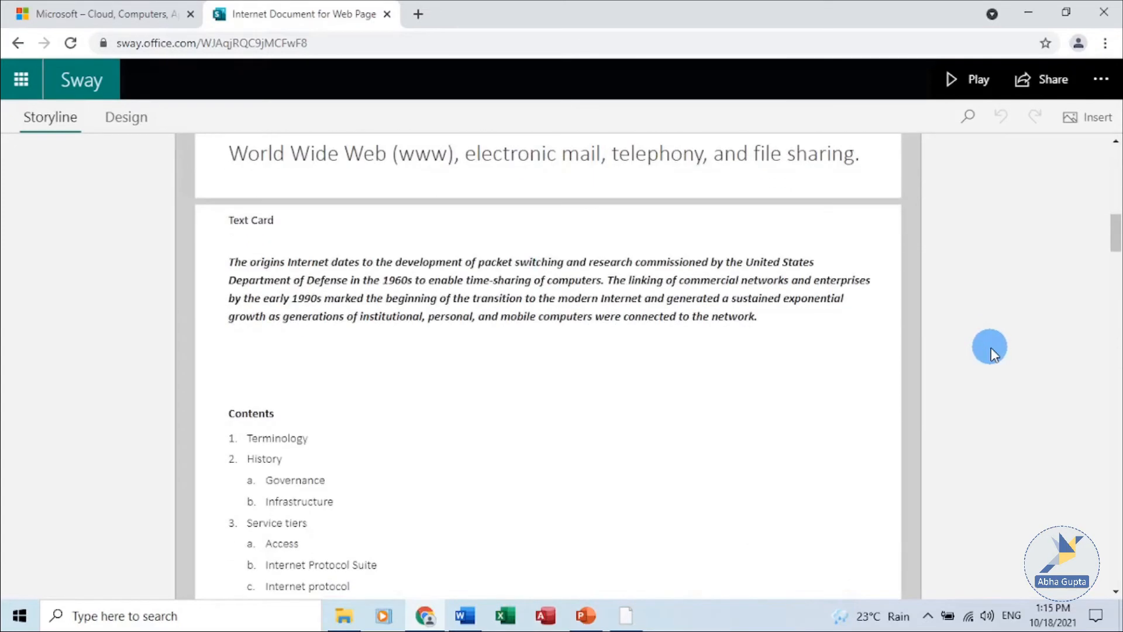
scroll(991, 347, "down", 4)
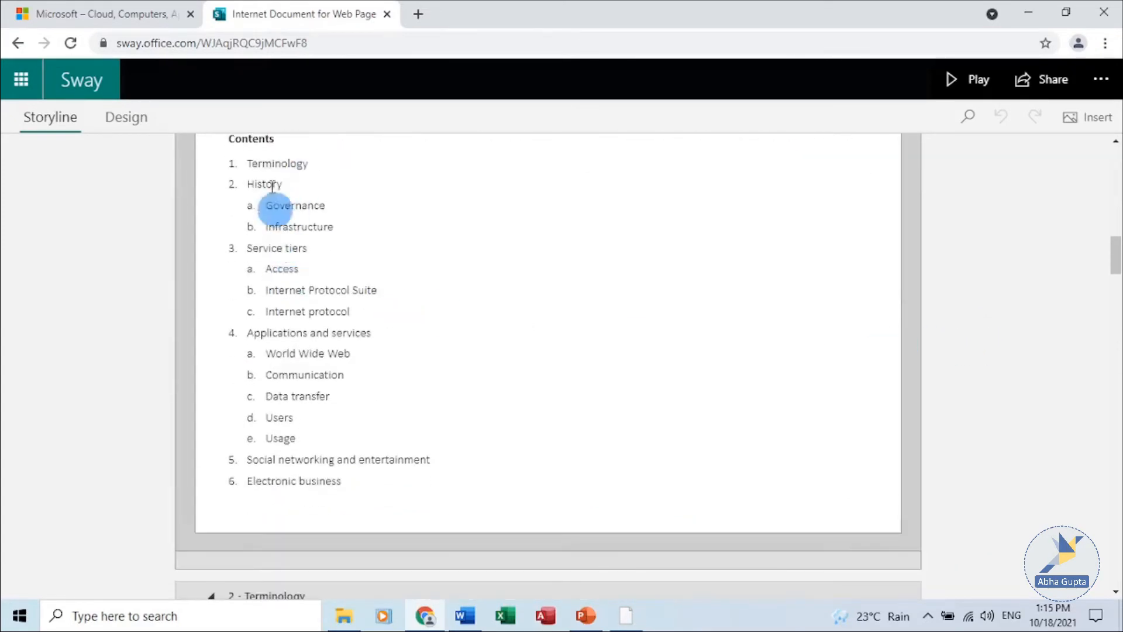
scroll(752, 303, "down", 6)
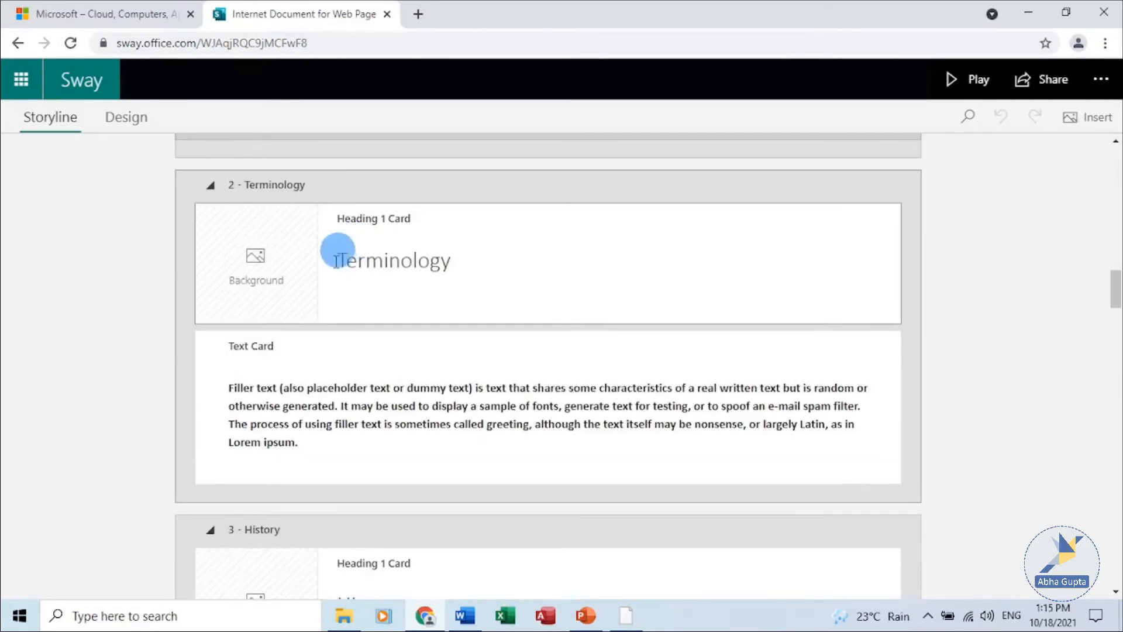
Examine the suggested and own-content image sources for the Terminology heading card's background, and close them without choosing one
left_click(256, 260)
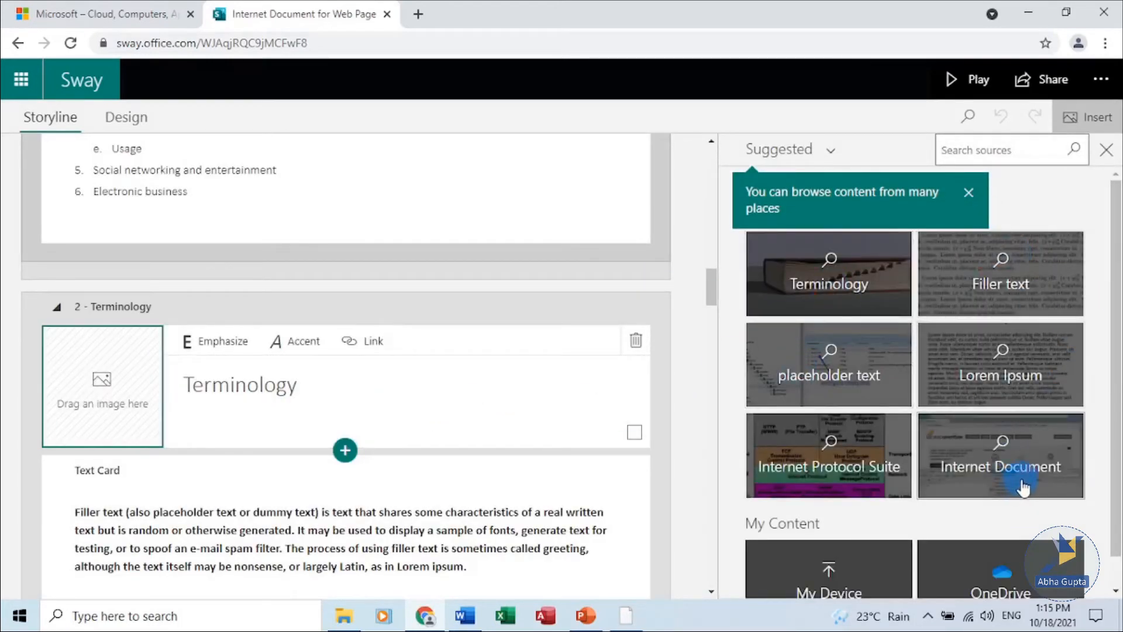
scroll(1021, 480, "down", 1)
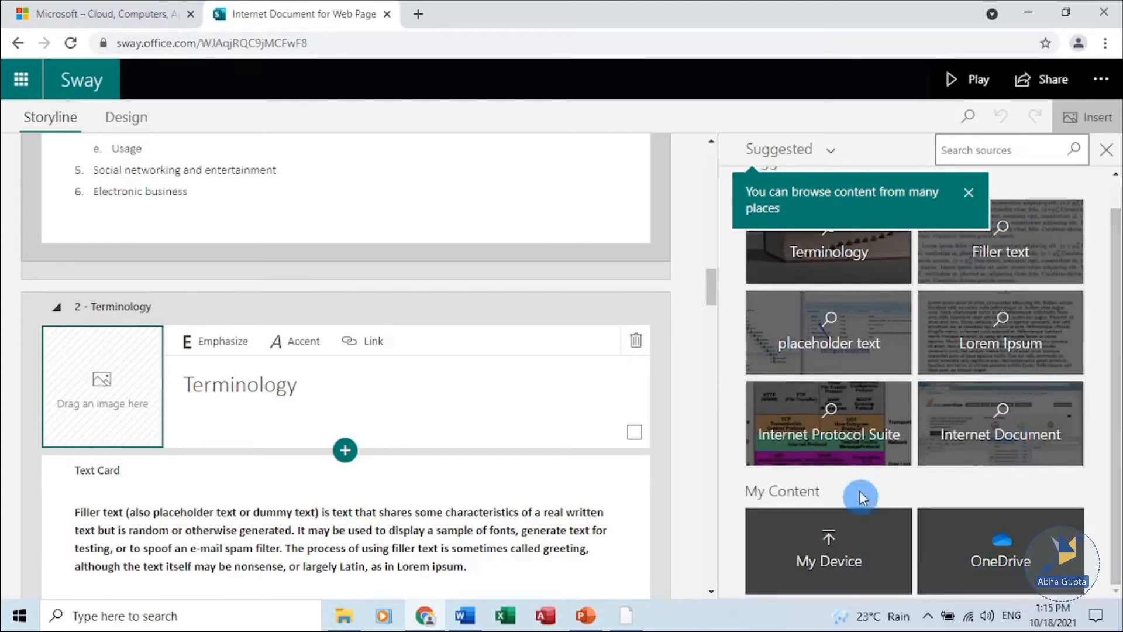
scroll(989, 266, "up", 1)
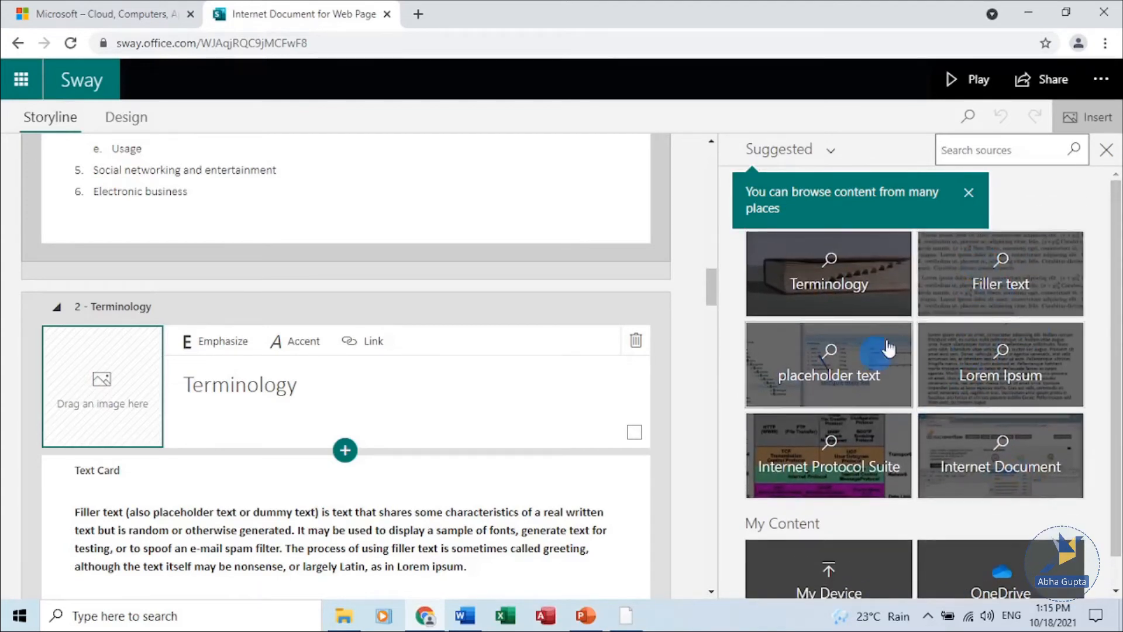
left_click(965, 194)
left_click(1108, 158)
Examine the Storyline cards from Terminology to Service tiers and return to the empty first-level heading card of the first section
scroll(783, 354, "down", 7)
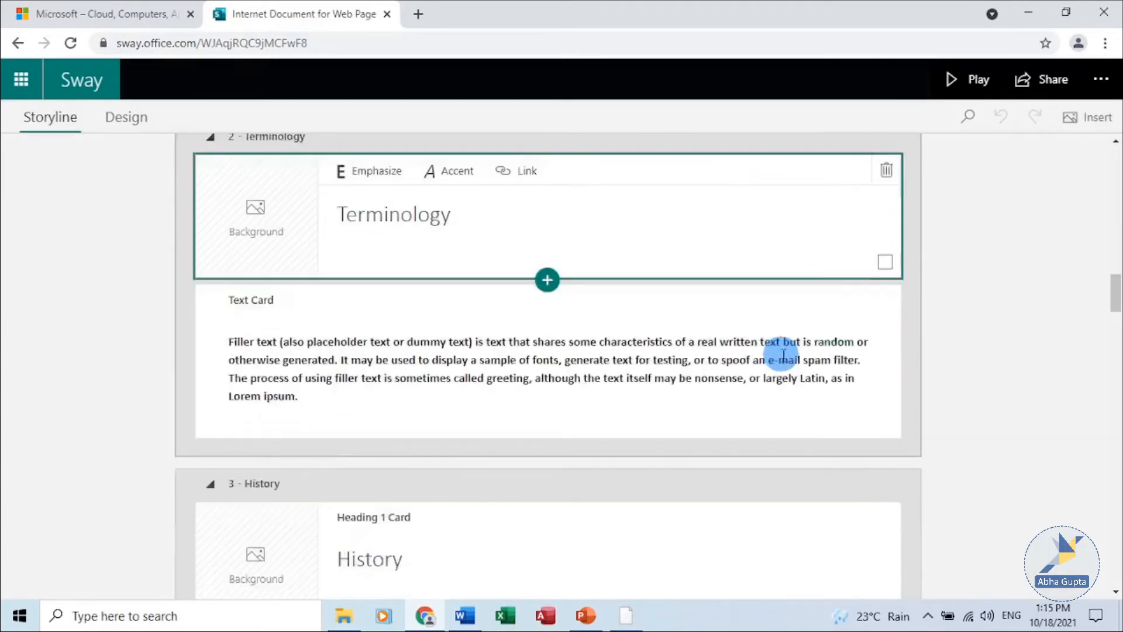
scroll(783, 353, "down", 9)
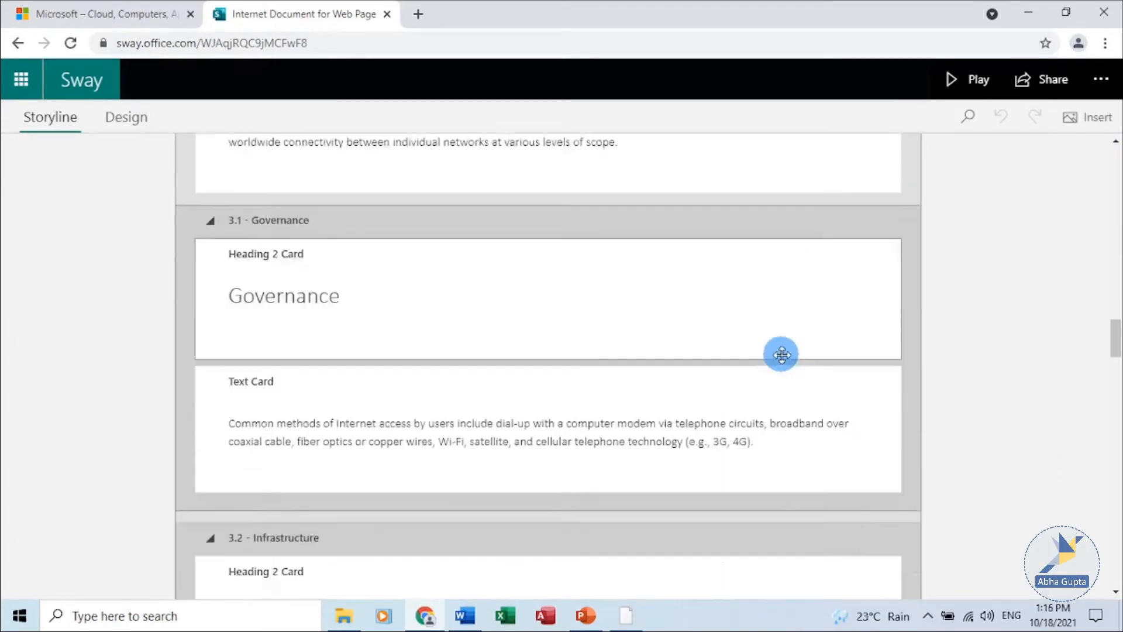
scroll(794, 333, "down", 4)
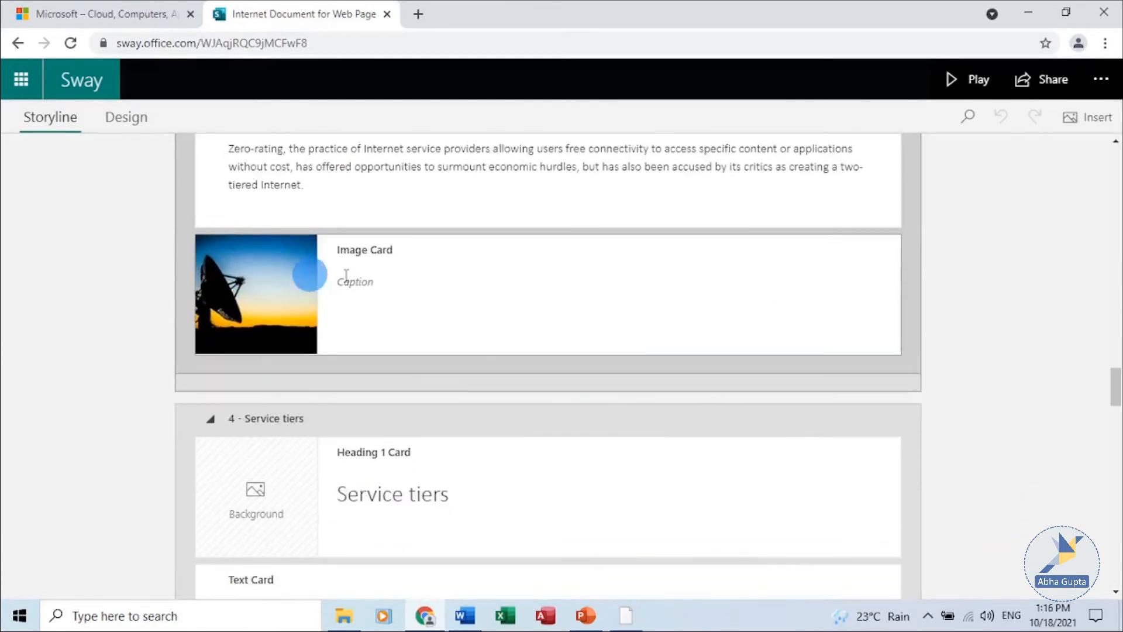
scroll(714, 384, "down", 2)
scroll(640, 321, "up", 4)
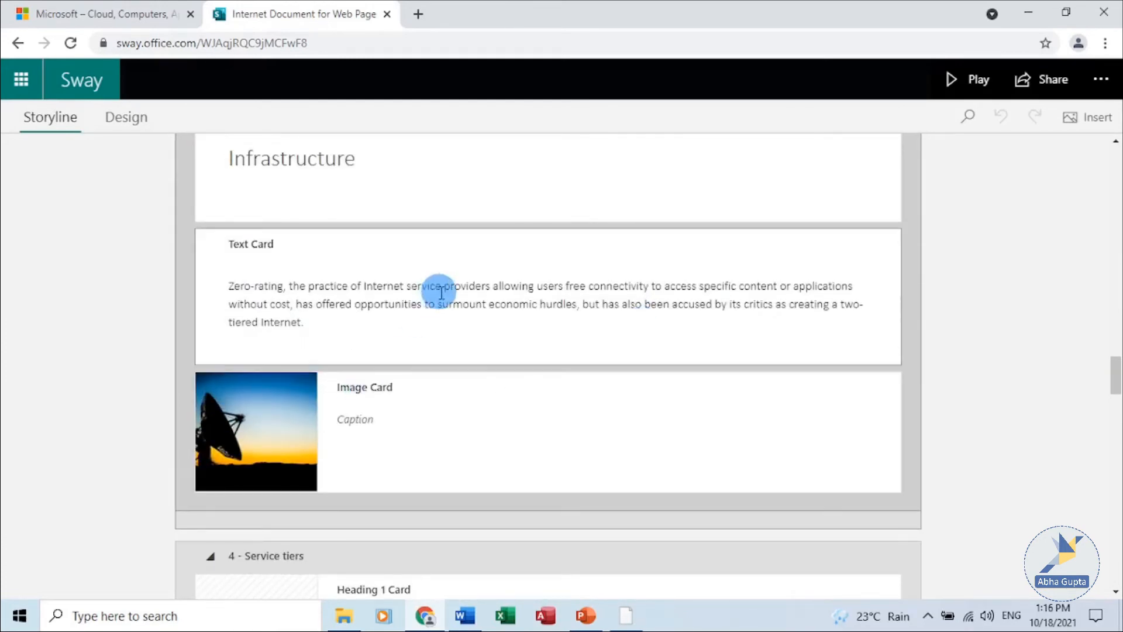
scroll(440, 294, "up", 4)
scroll(482, 325, "up", 5)
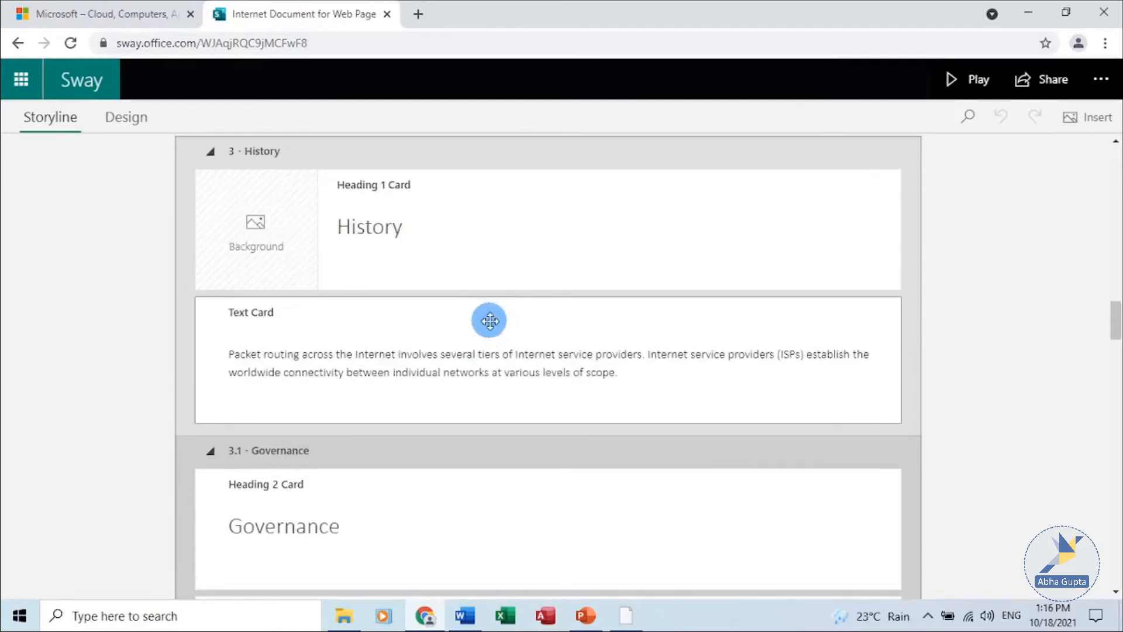
scroll(397, 231, "up", 8)
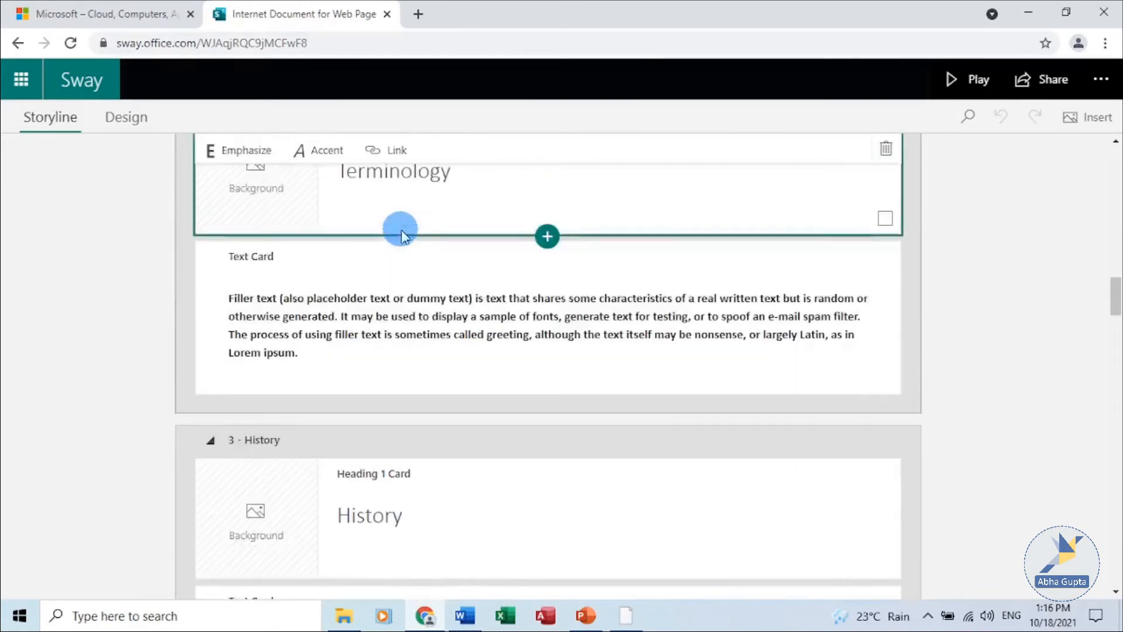
scroll(403, 235, "up", 10)
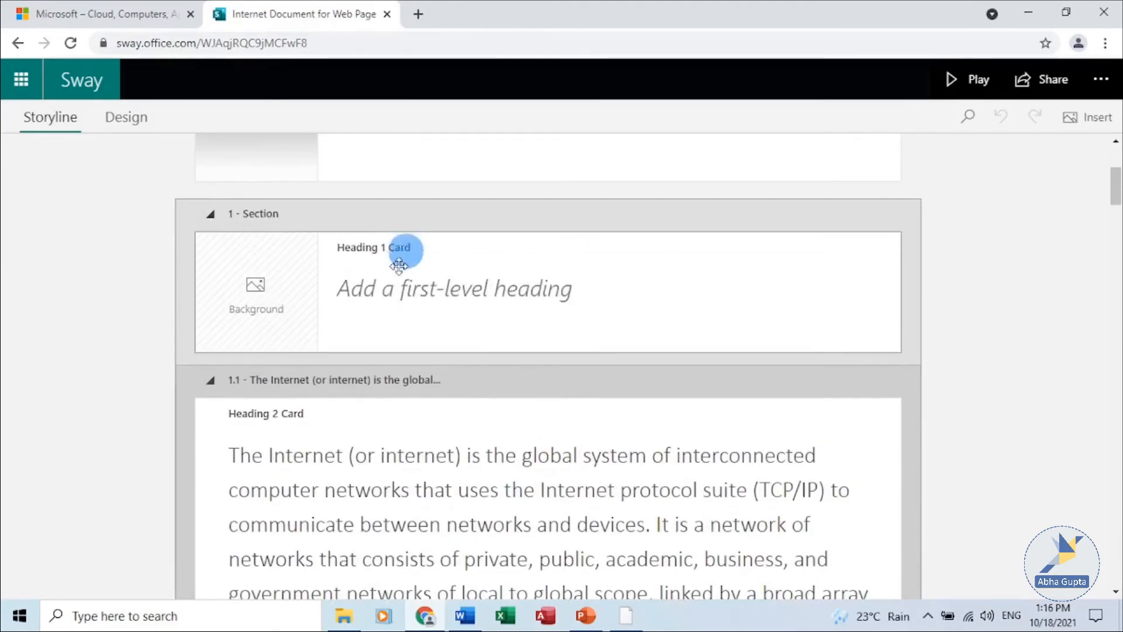
Browse the suggested United States Department of Defense images and all other content for the first section heading card's background
left_click(255, 296)
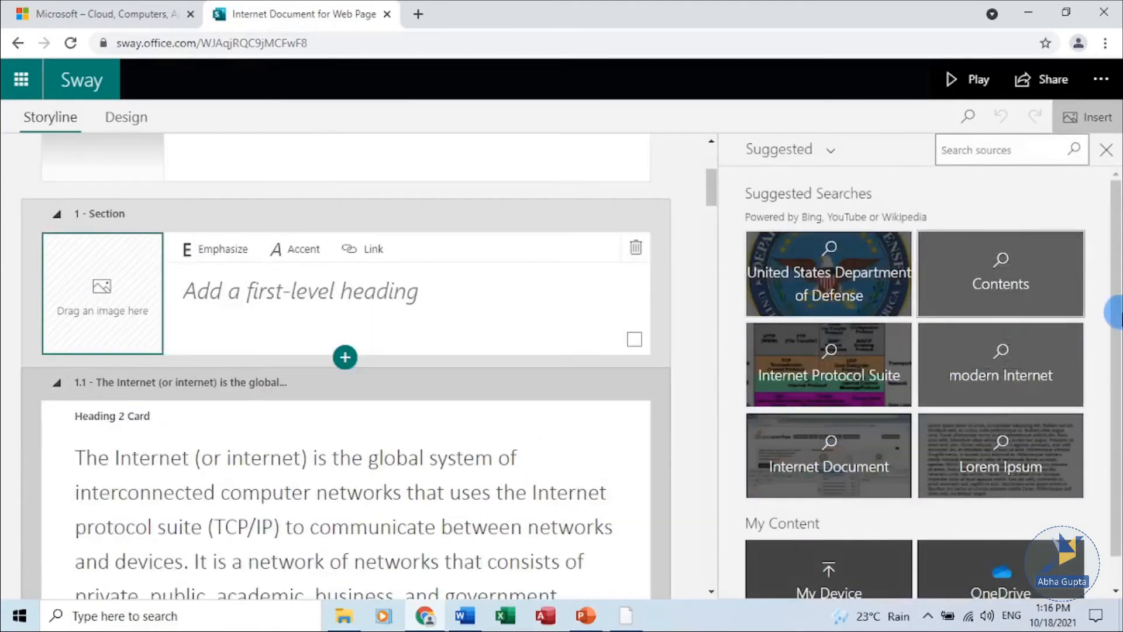
left_click(845, 270)
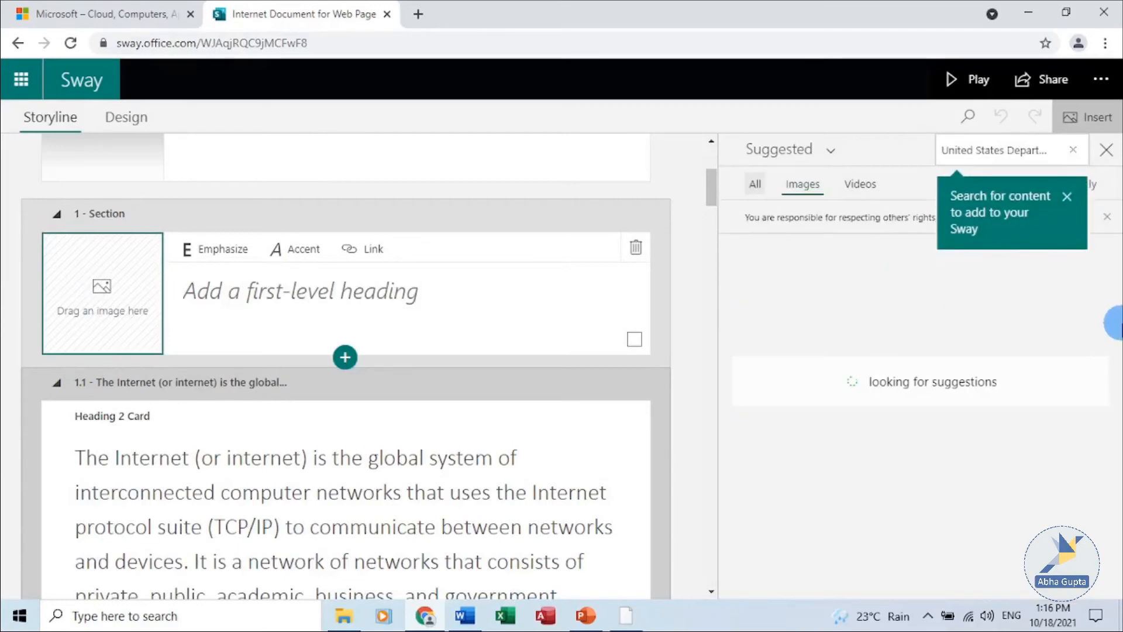
left_click(1068, 197)
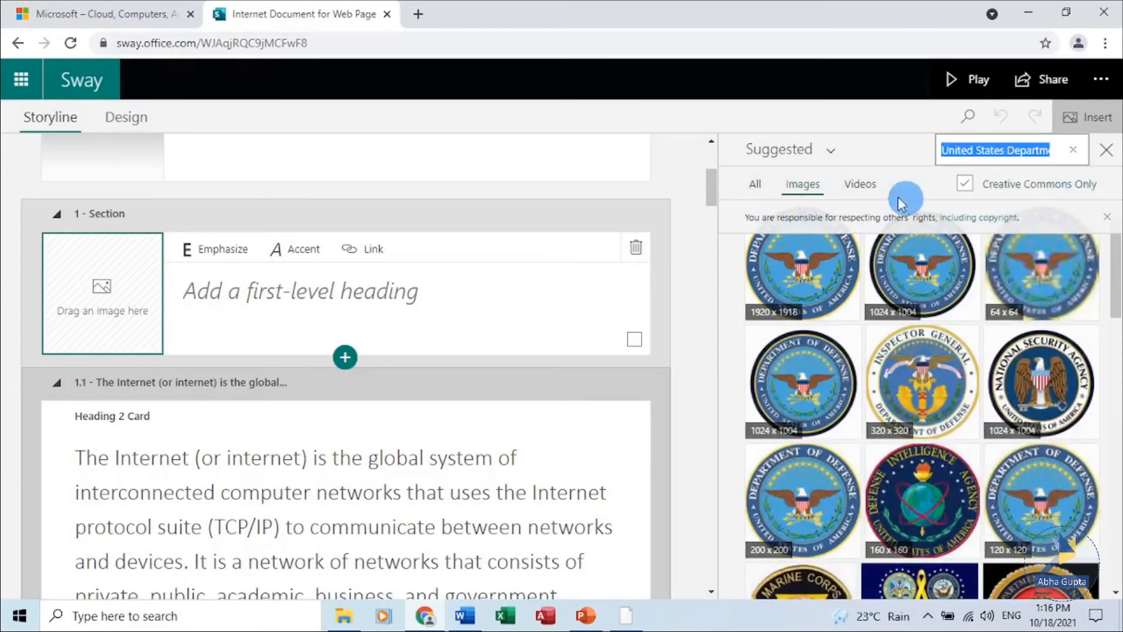
left_click(756, 188)
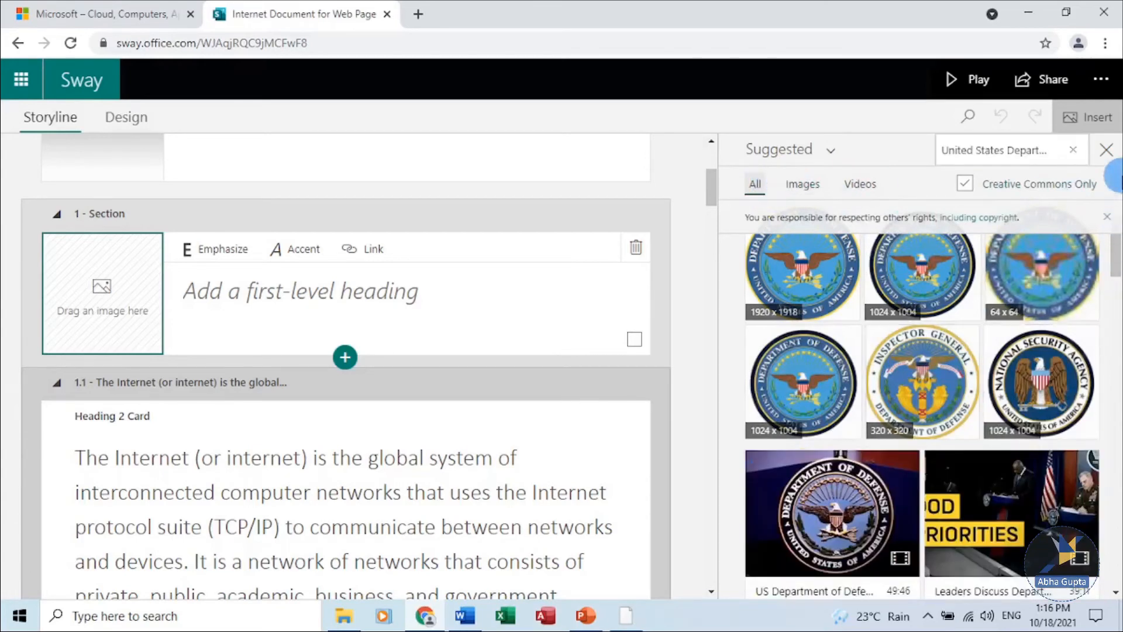
Find modern Internet content and set the 413 x 291 image of a smartphone on blue as the first section heading card's background
left_click(1071, 154)
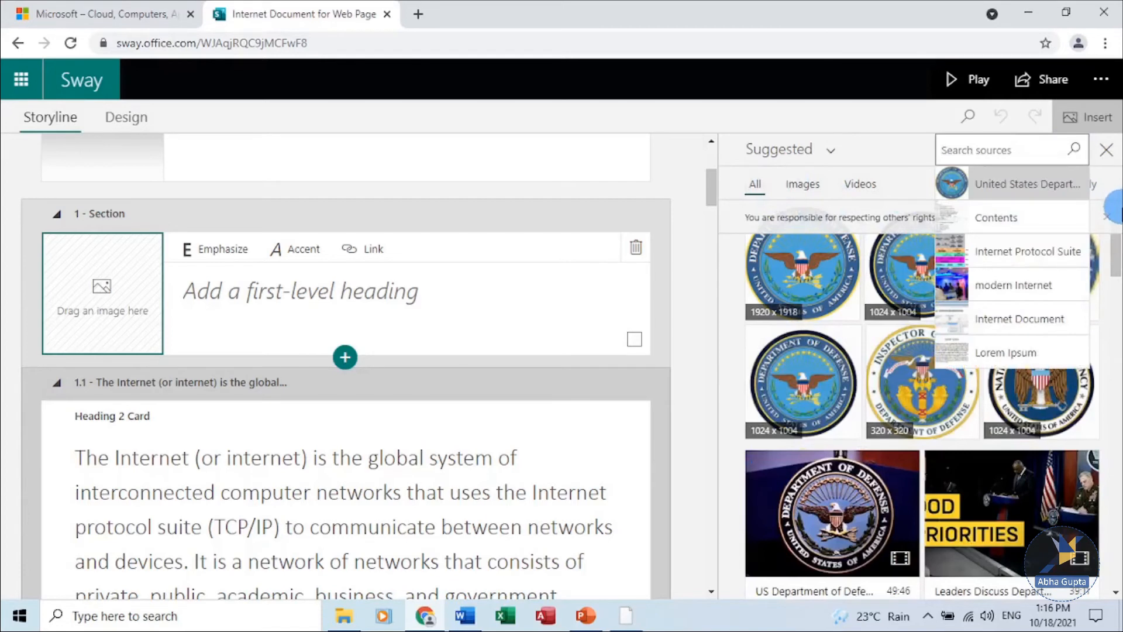
left_click(1069, 287)
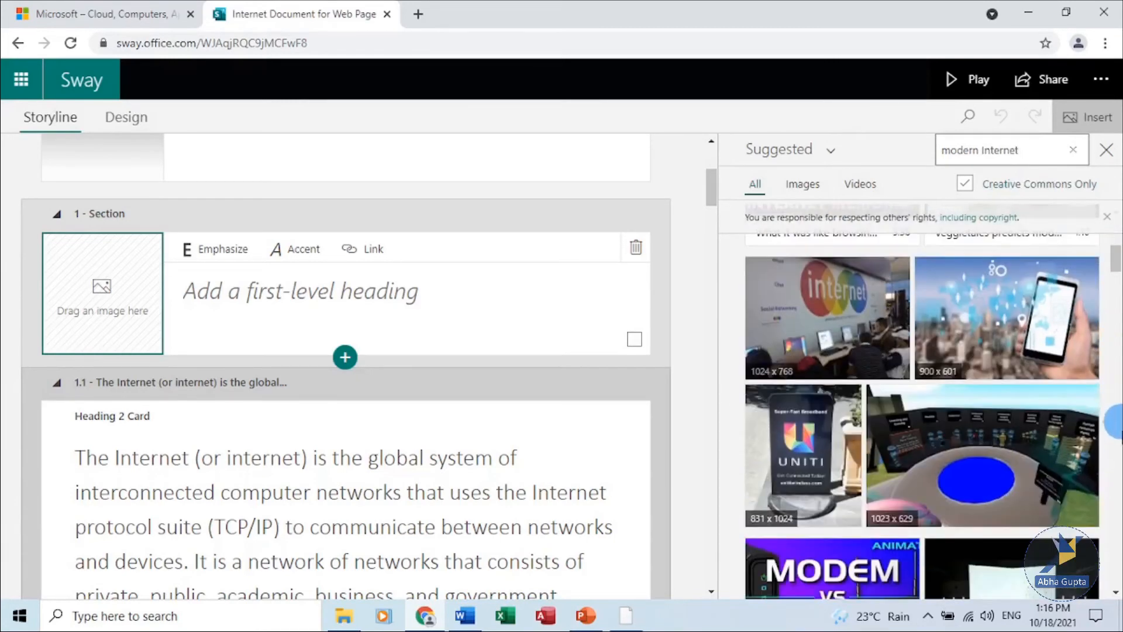
scroll(1106, 410, "down", 3)
scroll(1106, 450, "down", 5)
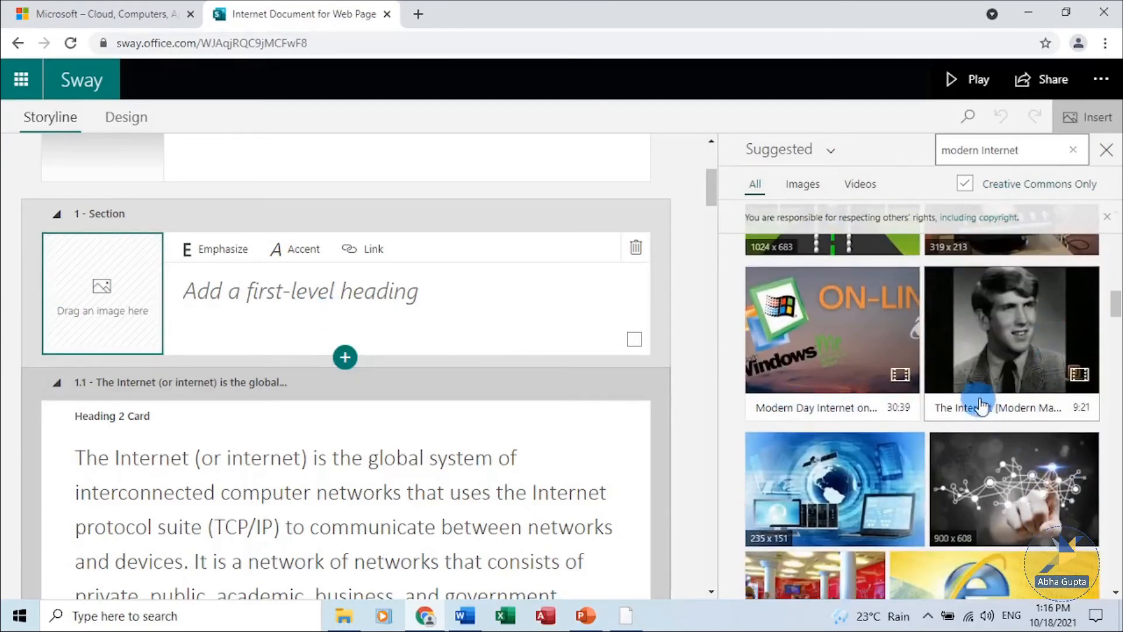
scroll(988, 403, "down", 2)
scroll(1066, 428, "down", 2)
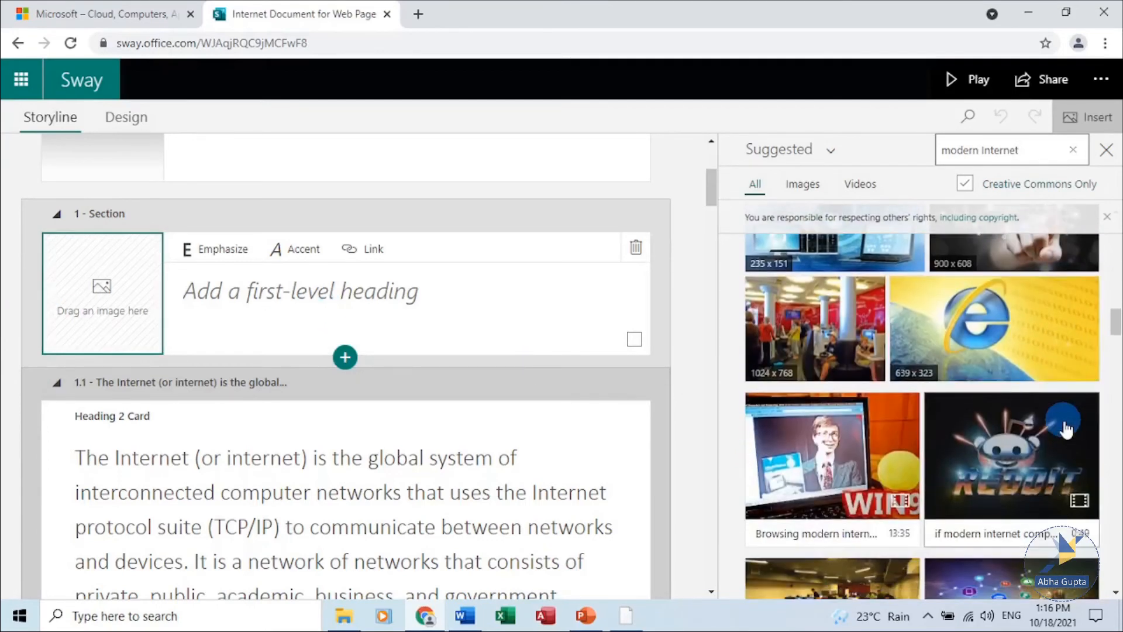
scroll(1095, 432, "down", 5)
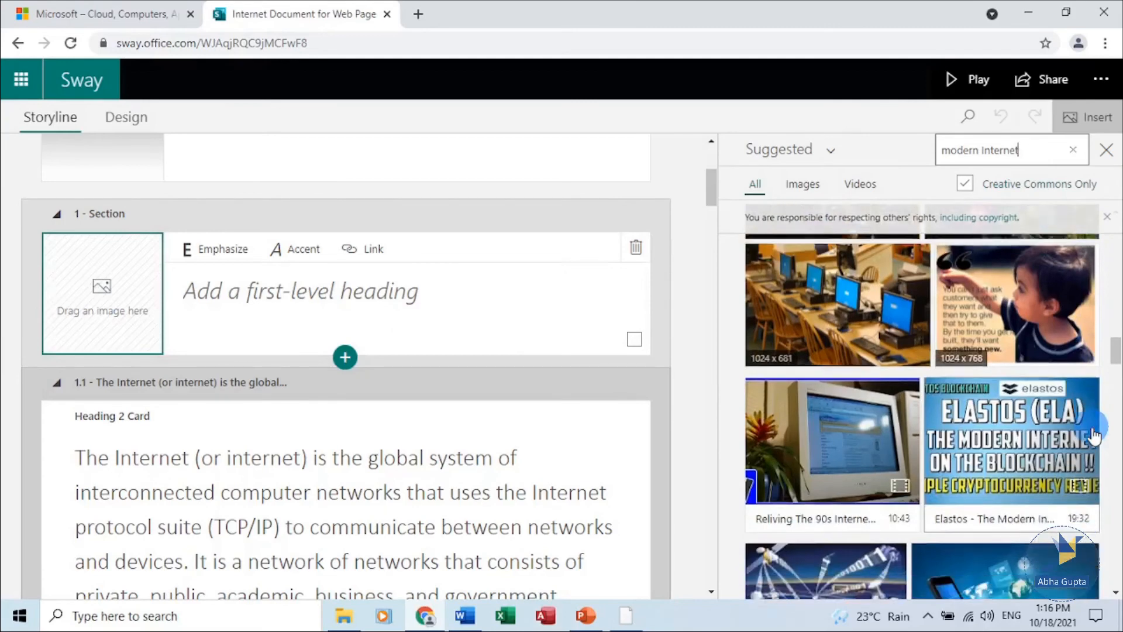
left_click_drag(997, 366, 105, 300)
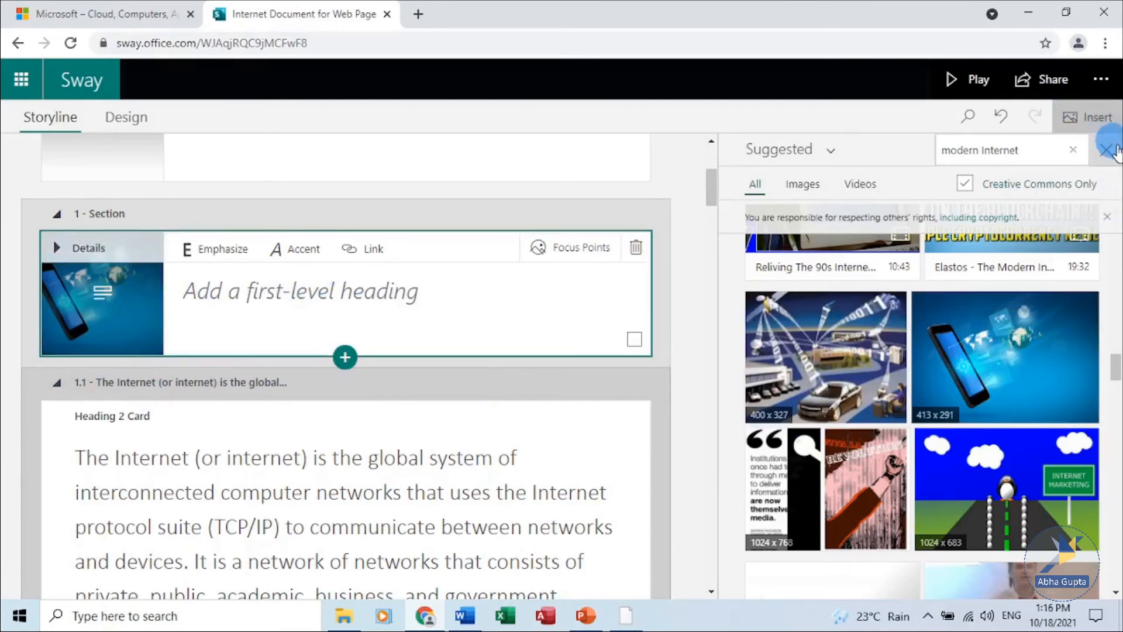
left_click(364, 291)
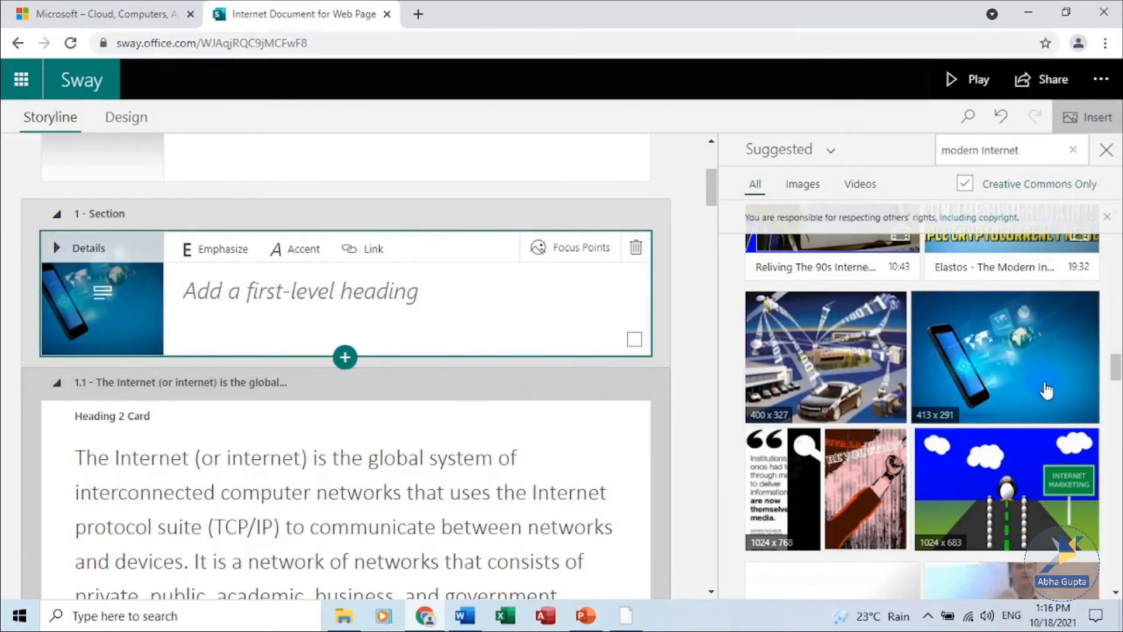
left_click(1113, 154)
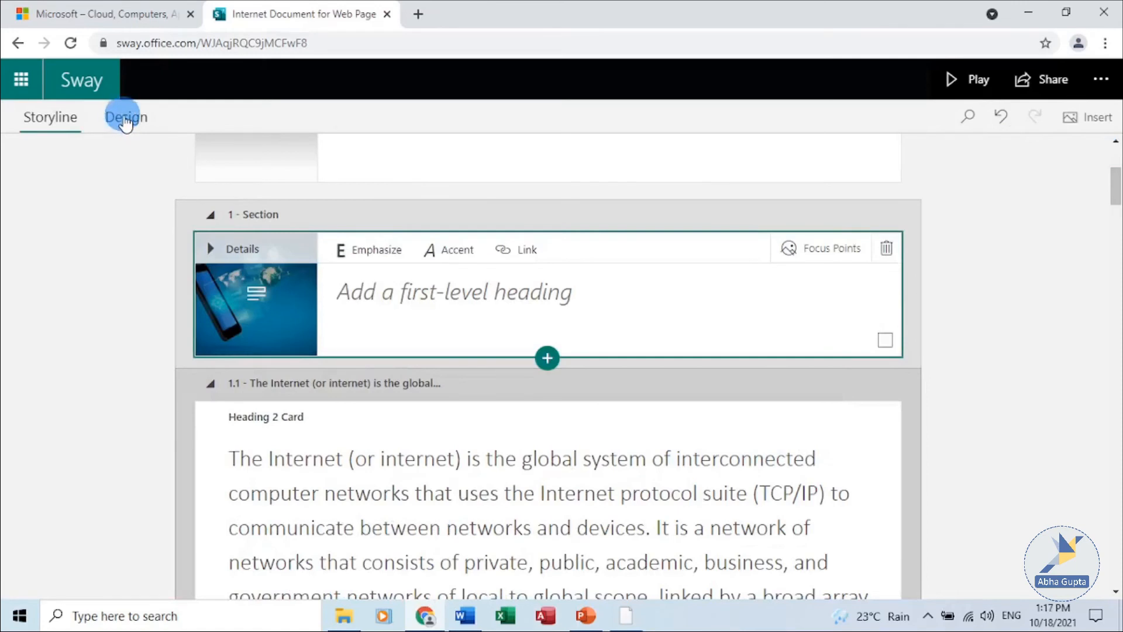
Play the web page, review it from its title and new background image through the Electronic business section, and return to its beginning
left_click(971, 80)
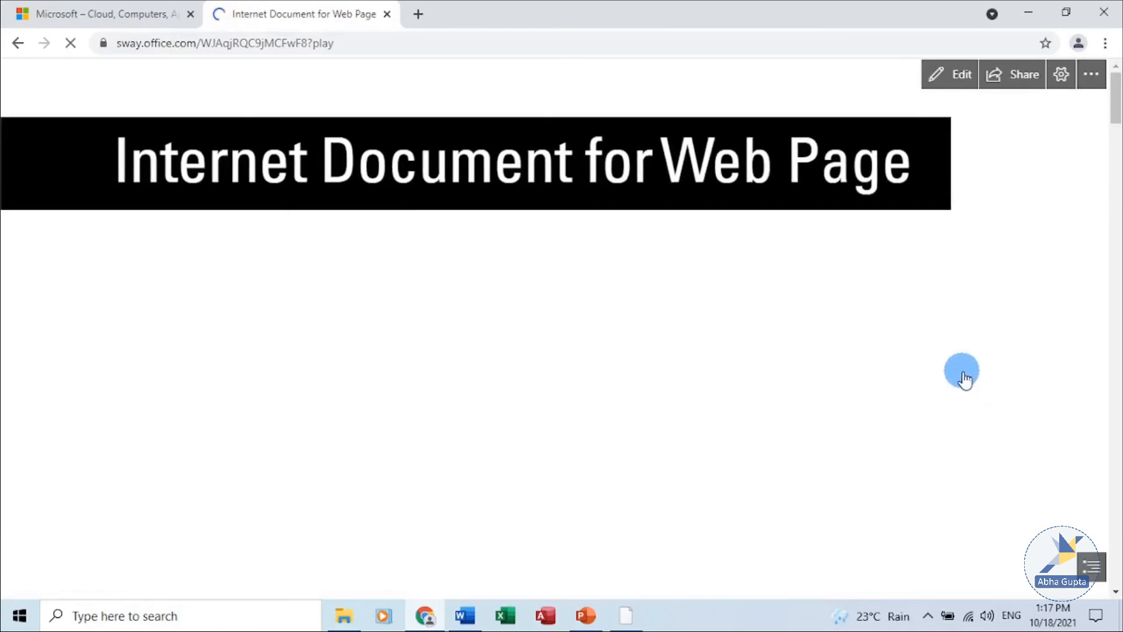
scroll(956, 376, "down", 10)
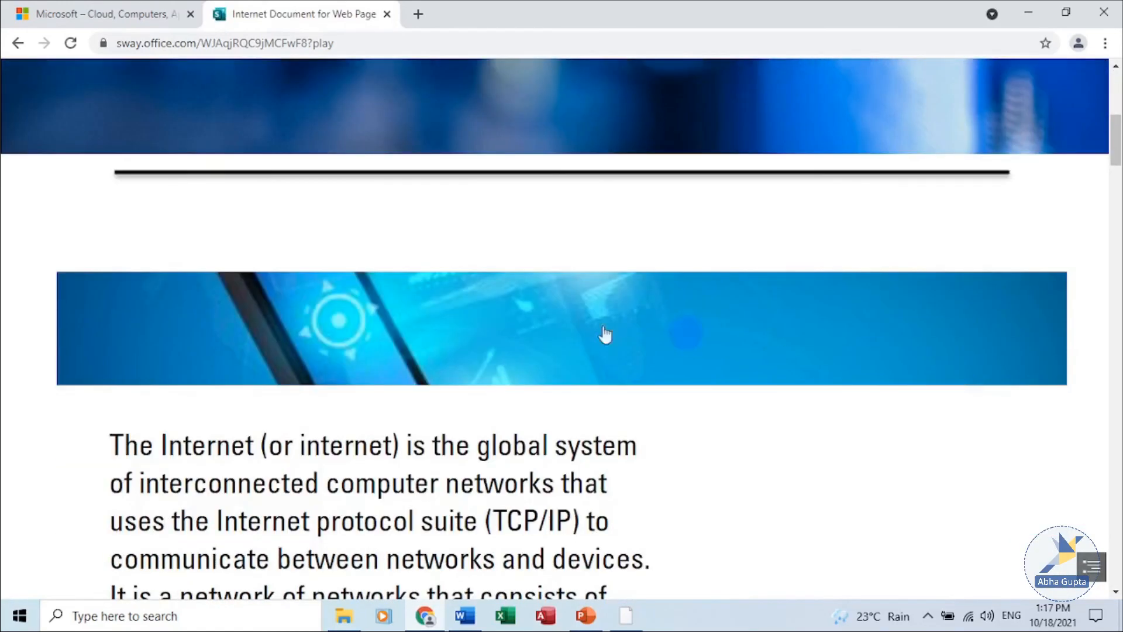
scroll(813, 351, "down", 4)
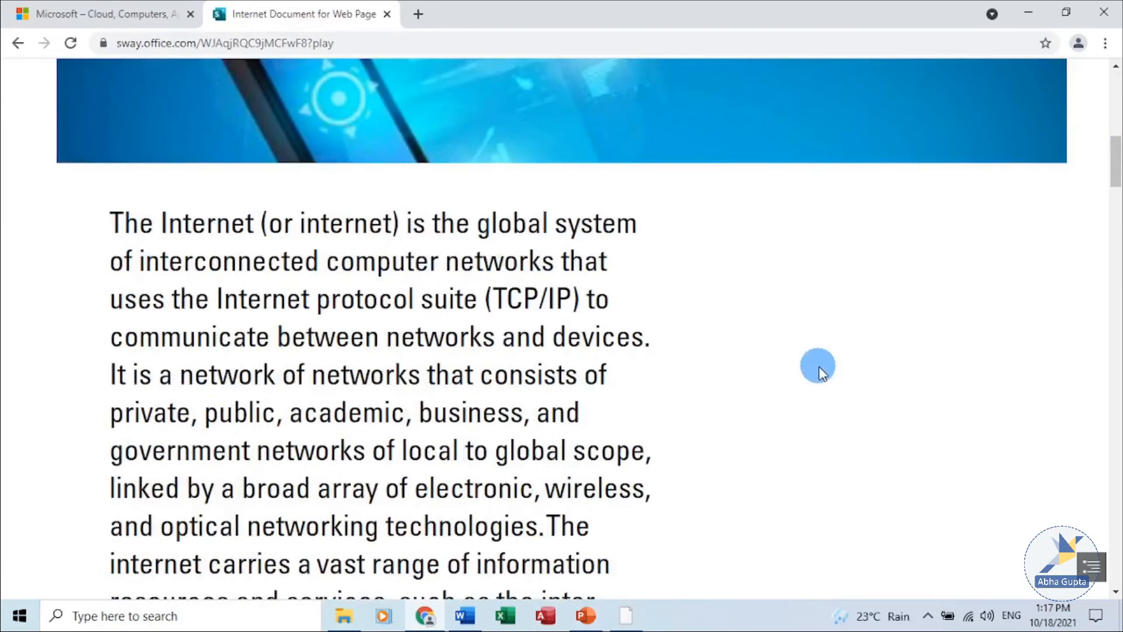
scroll(819, 370, "down", 10)
scroll(445, 391, "down", 5)
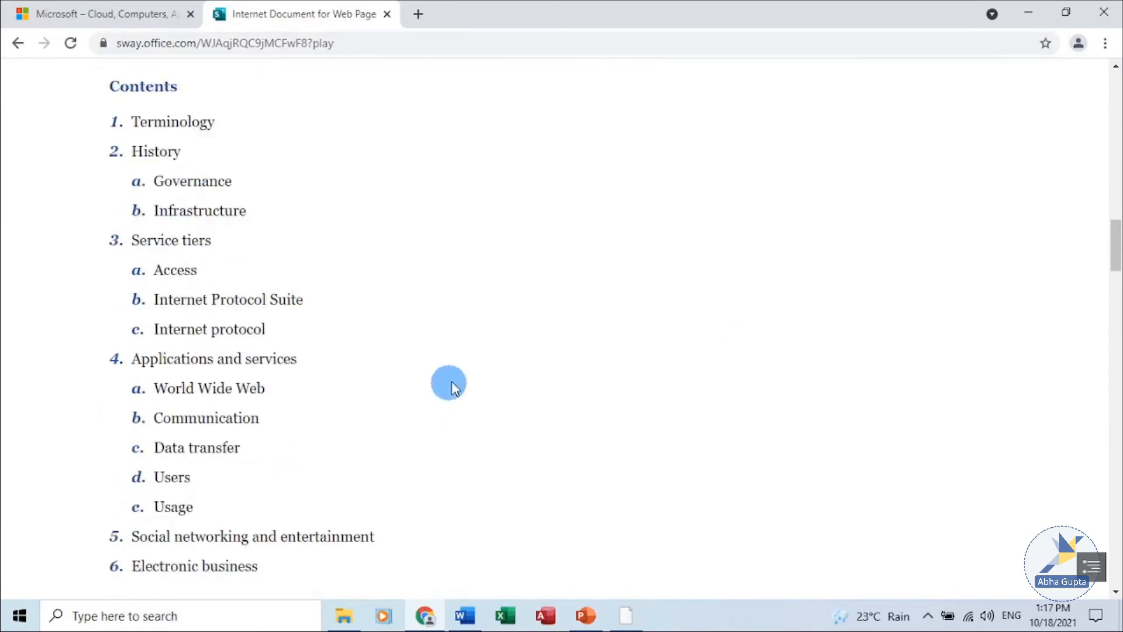
scroll(454, 383, "down", 5)
scroll(466, 363, "down", 10)
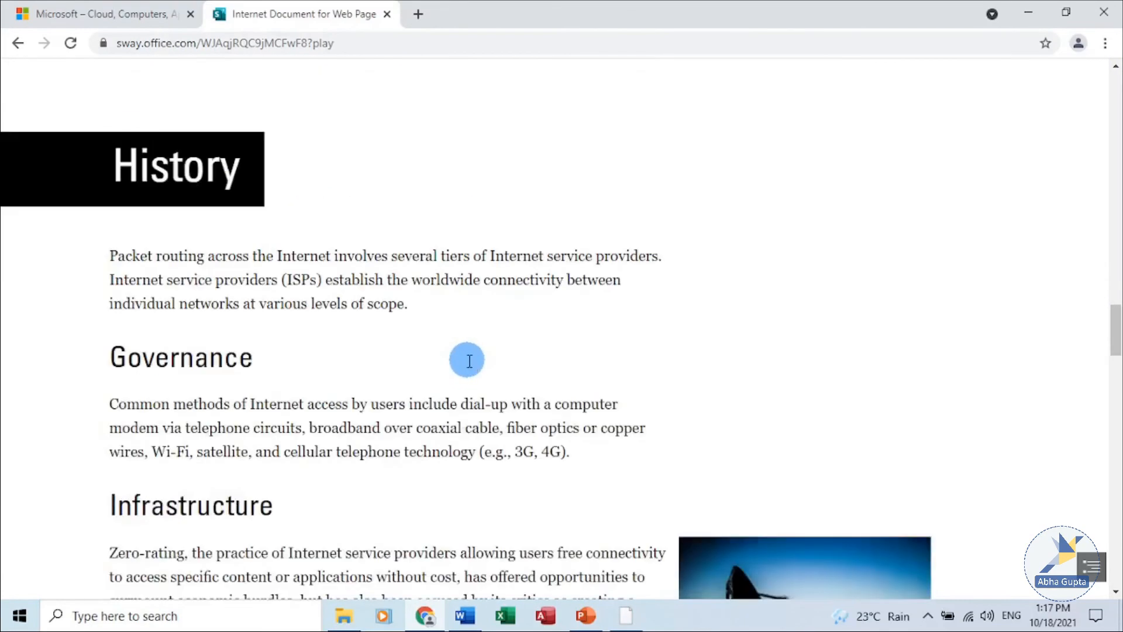
scroll(468, 361, "down", 8)
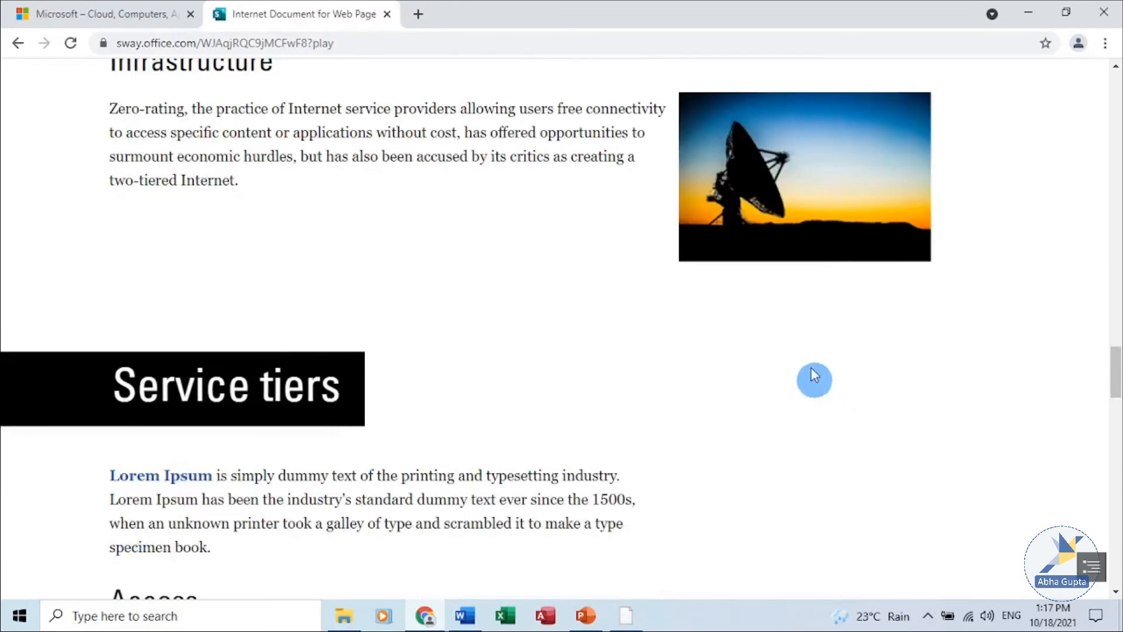
scroll(795, 301, "down", 18)
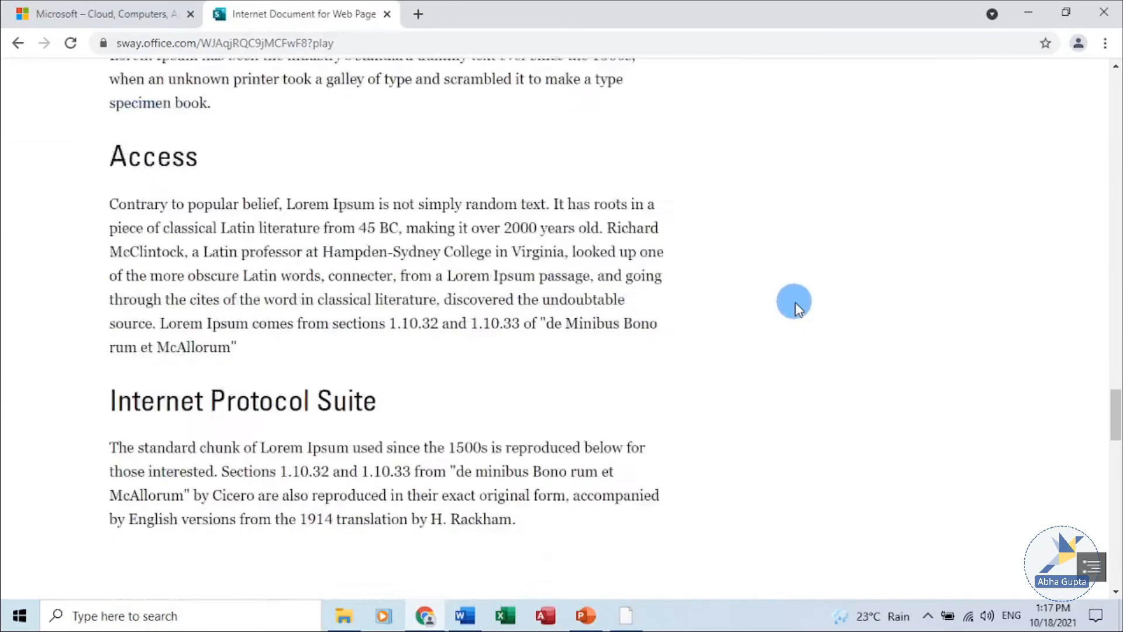
scroll(795, 301, "down", 10)
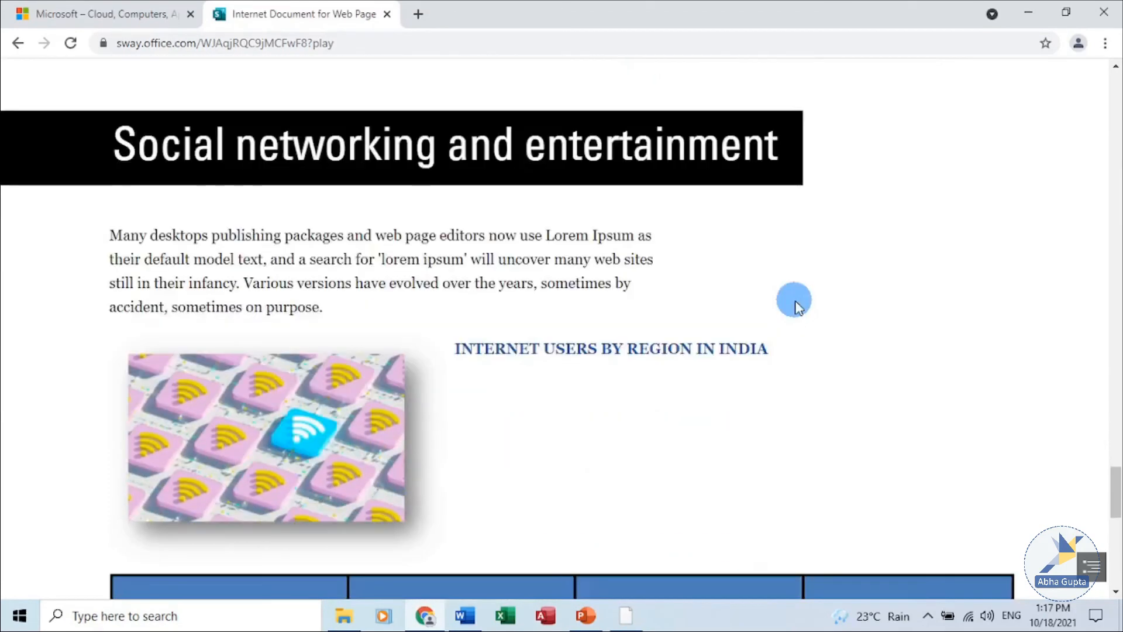
scroll(798, 302, "down", 5)
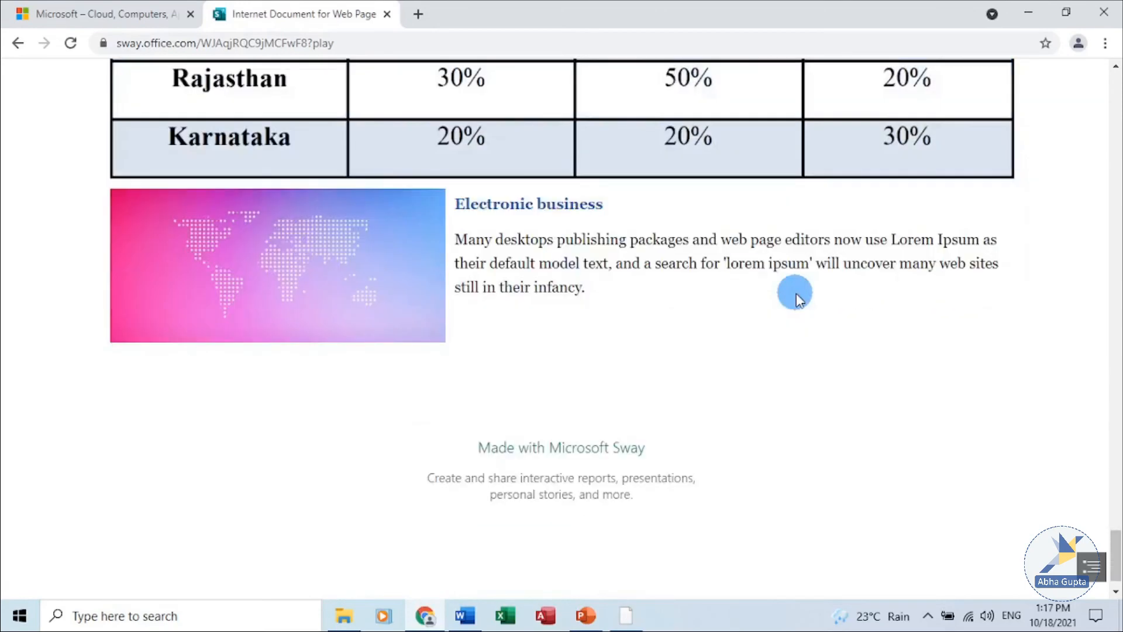
scroll(798, 297, "up", 1)
scroll(804, 310, "down", 1)
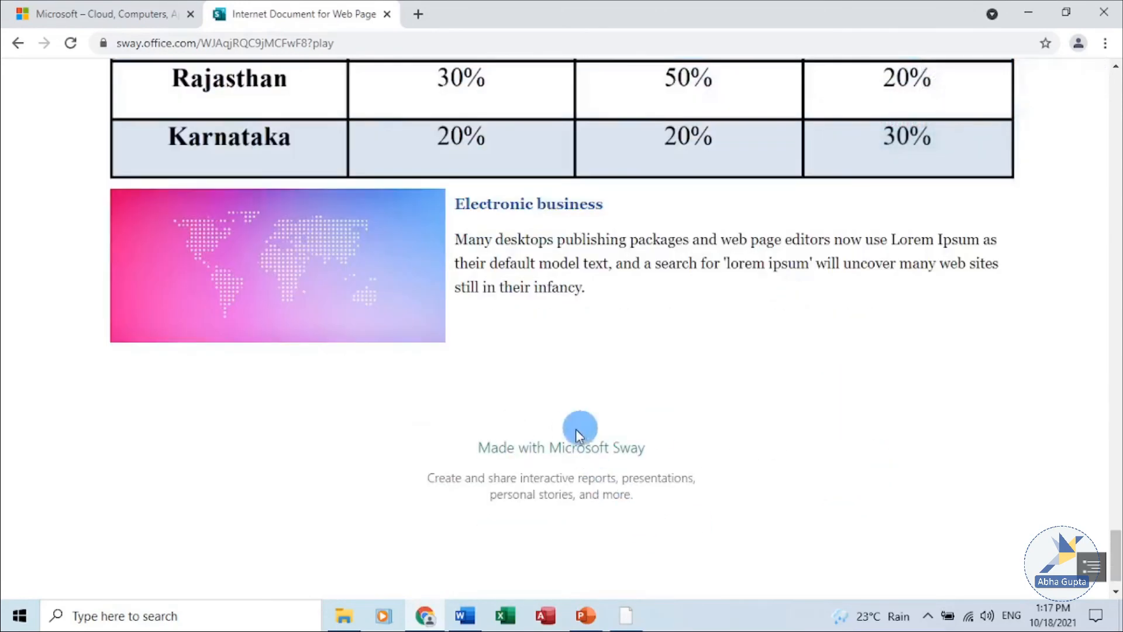
scroll(848, 425, "up", 6)
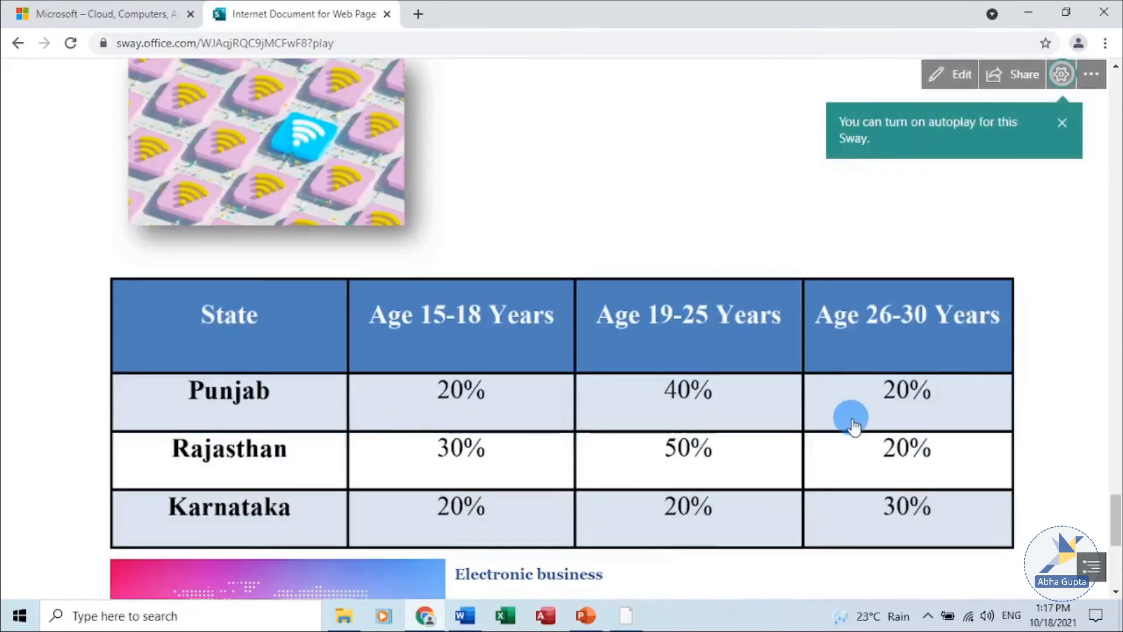
scroll(852, 420, "up", 20)
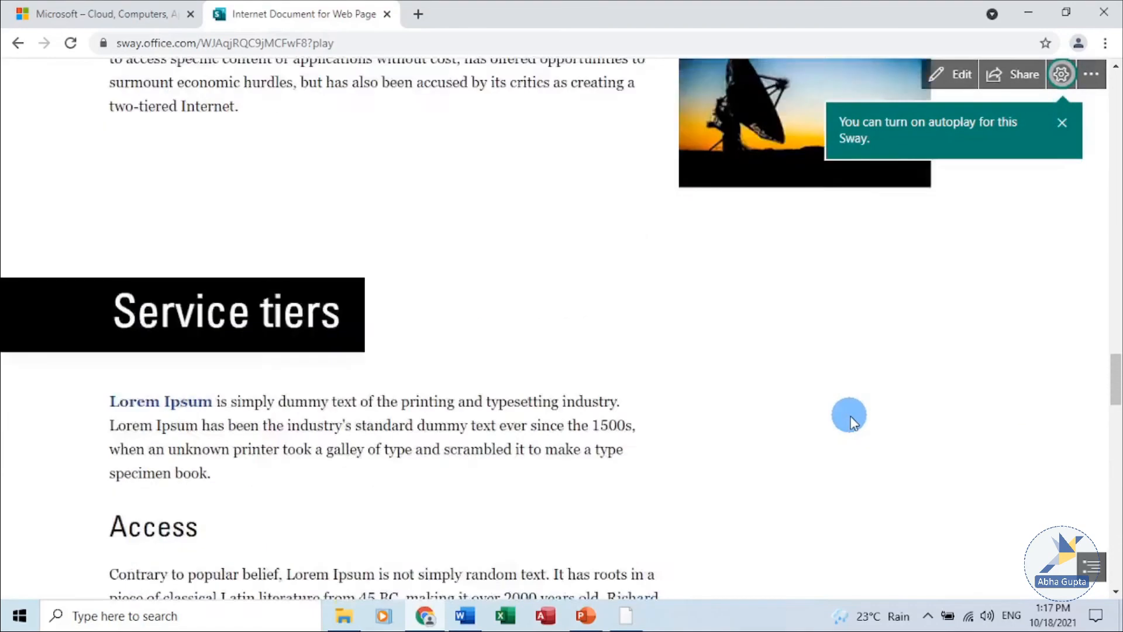
scroll(853, 423, "up", 20)
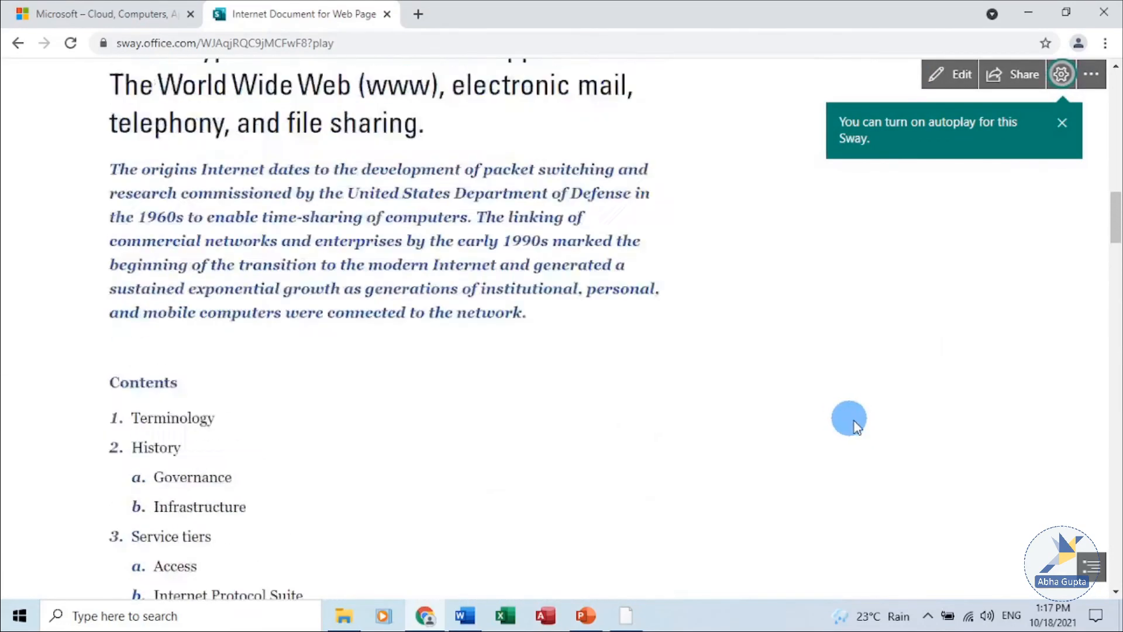
scroll(853, 426, "up", 15)
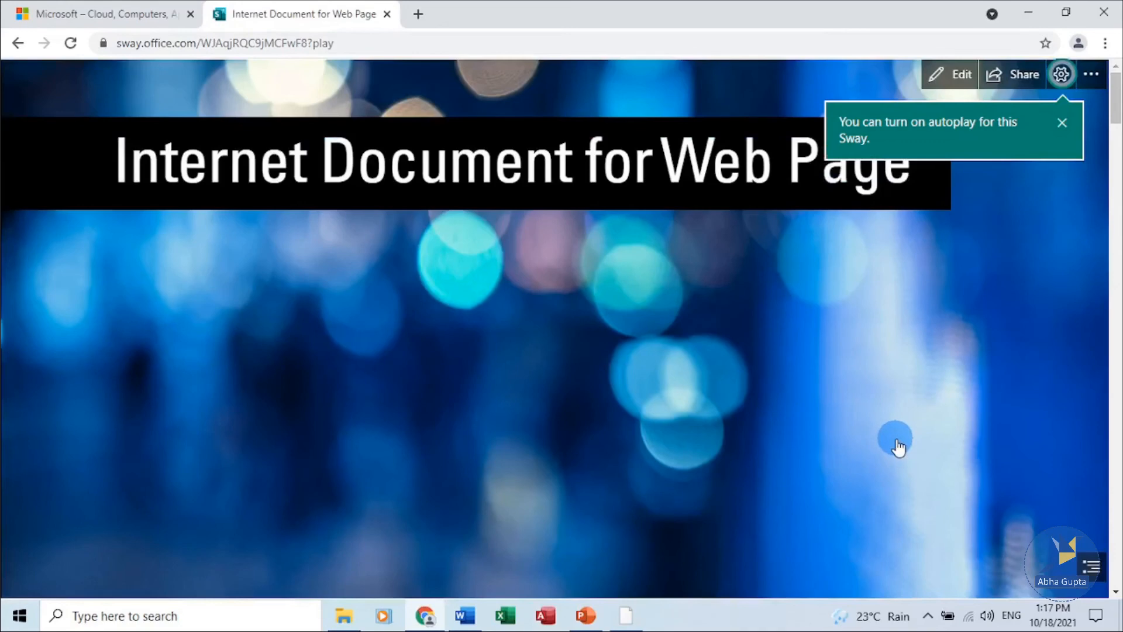
scroll(897, 440, "down", 1)
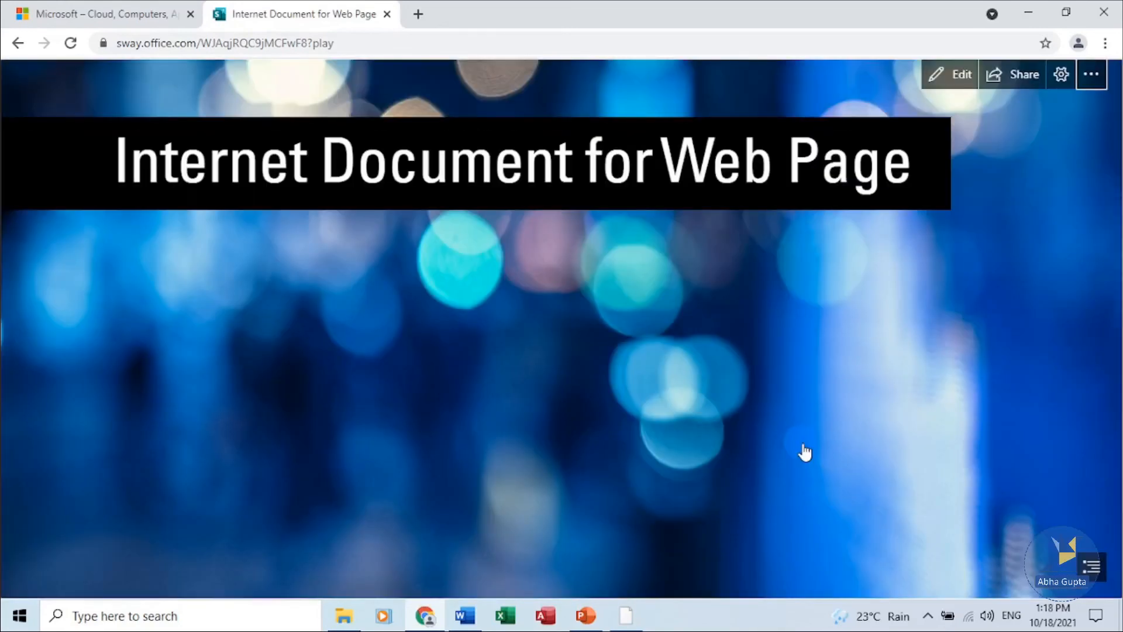